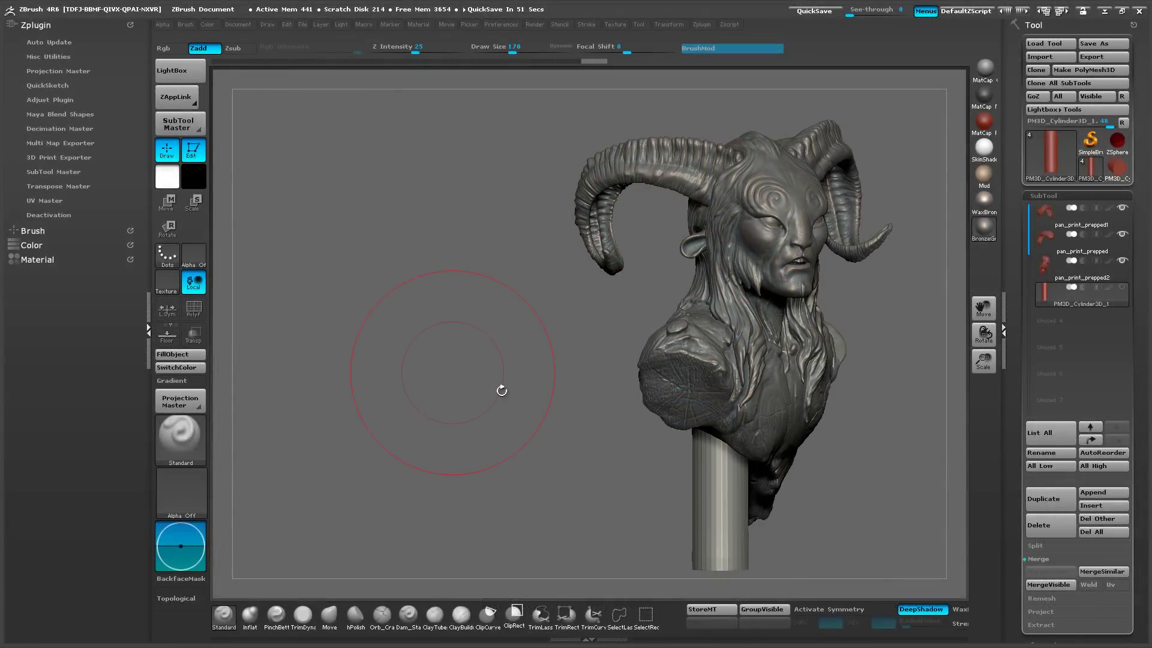
Inspect the horn, bust and cylinder subtools individually, then restore the visibility of all subtools.
drag(516, 388, 517, 402)
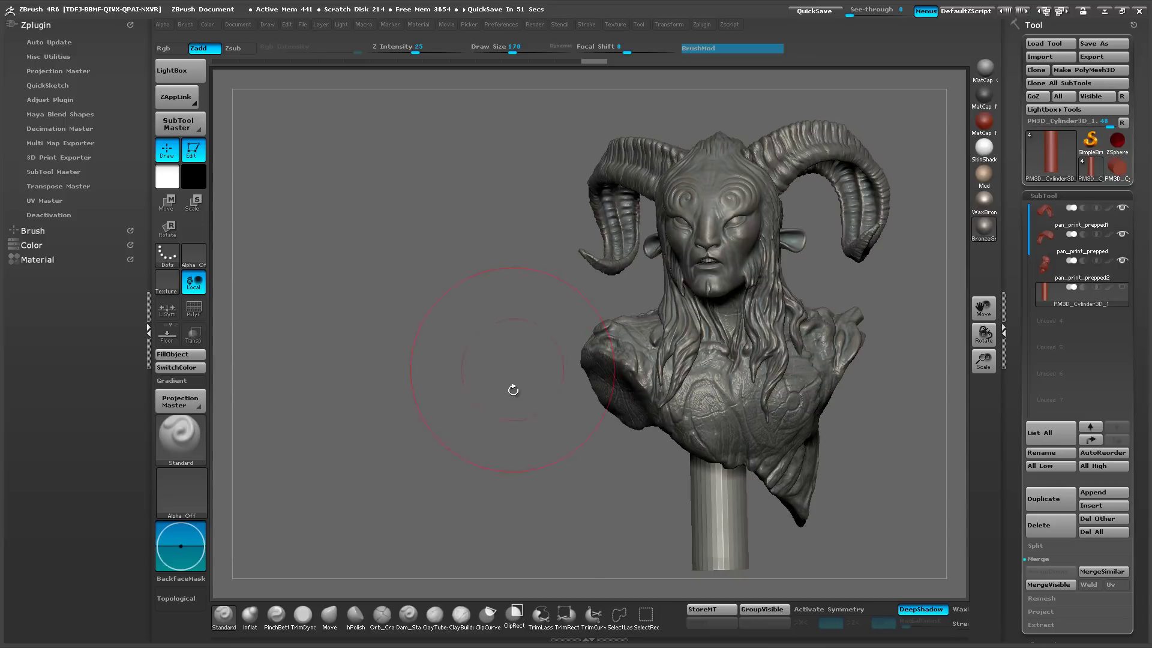
drag(422, 383, 524, 289)
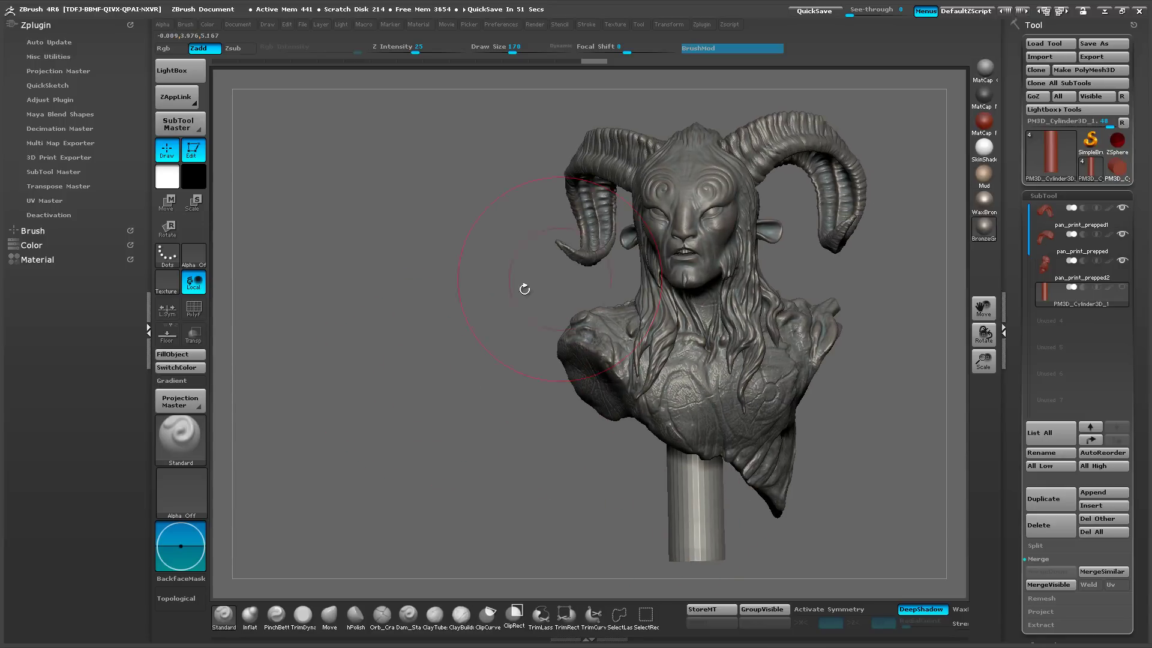
click(1056, 214)
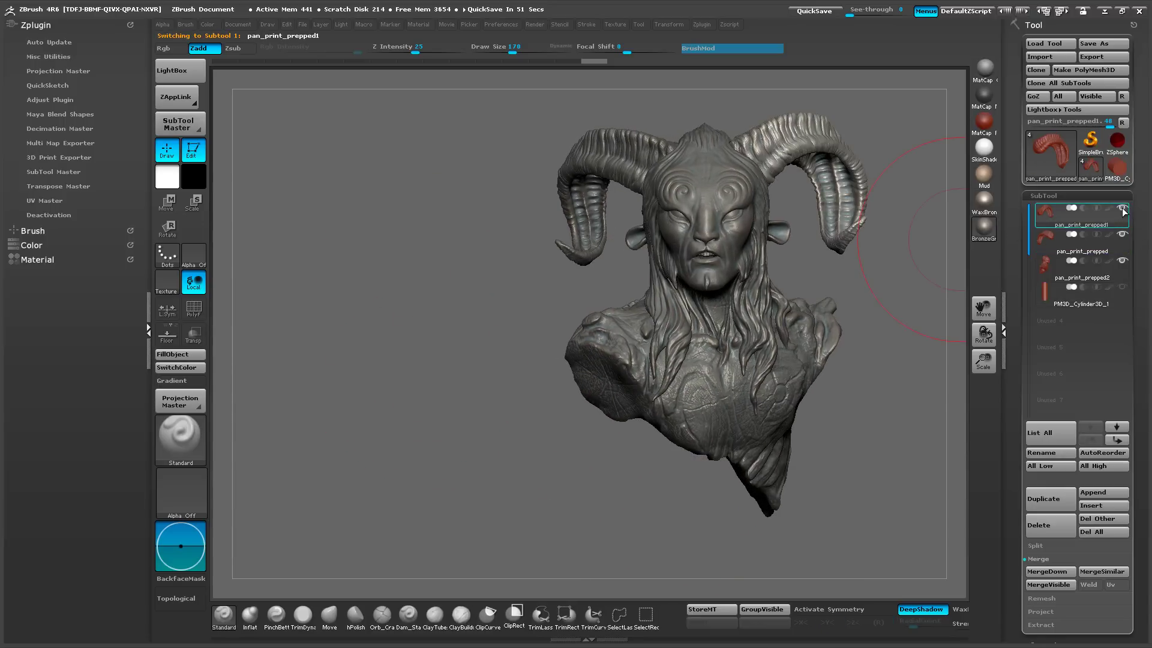
click(1121, 208)
click(1046, 240)
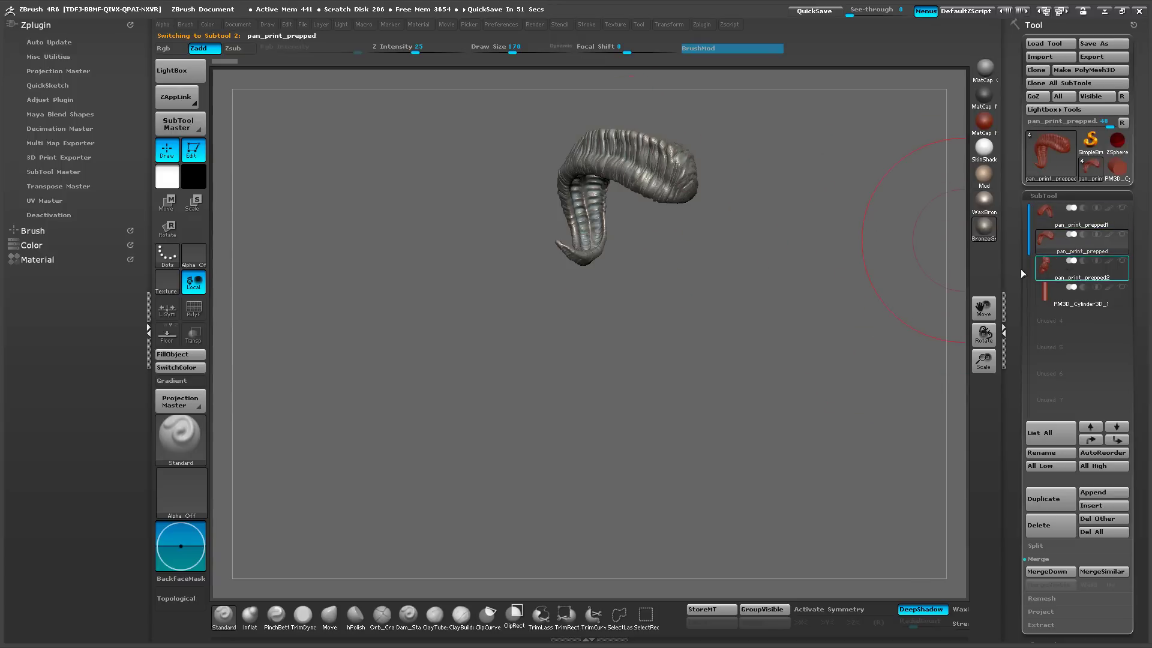
click(1047, 267)
drag(826, 227, 858, 254)
click(1073, 293)
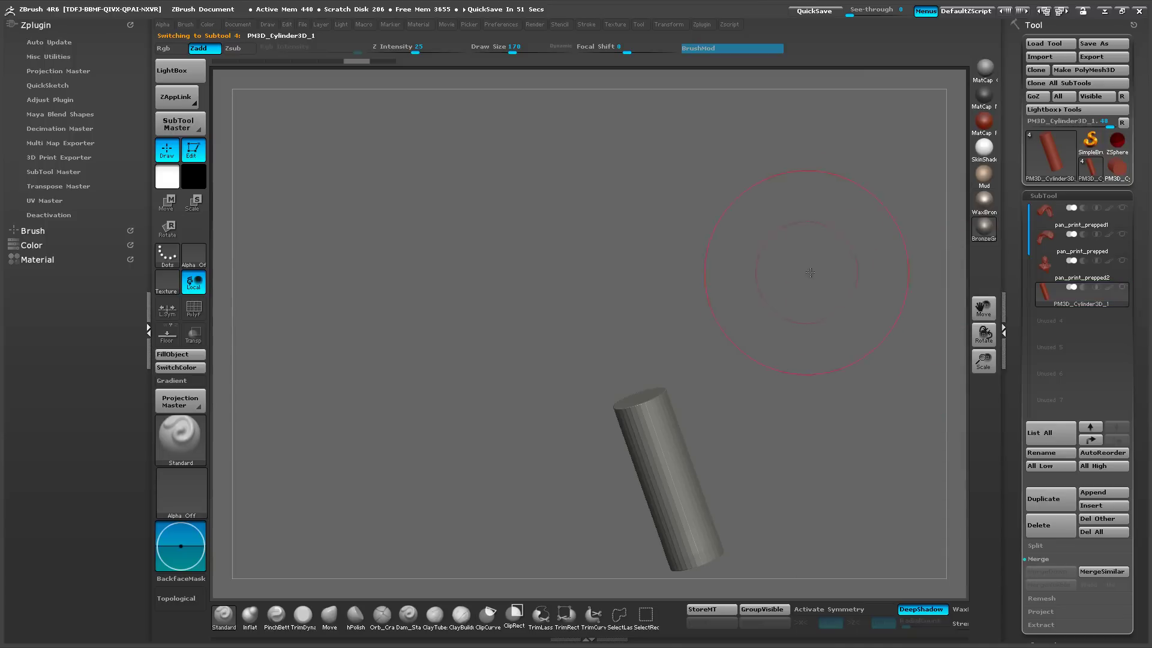
click(1074, 273)
click(1122, 261)
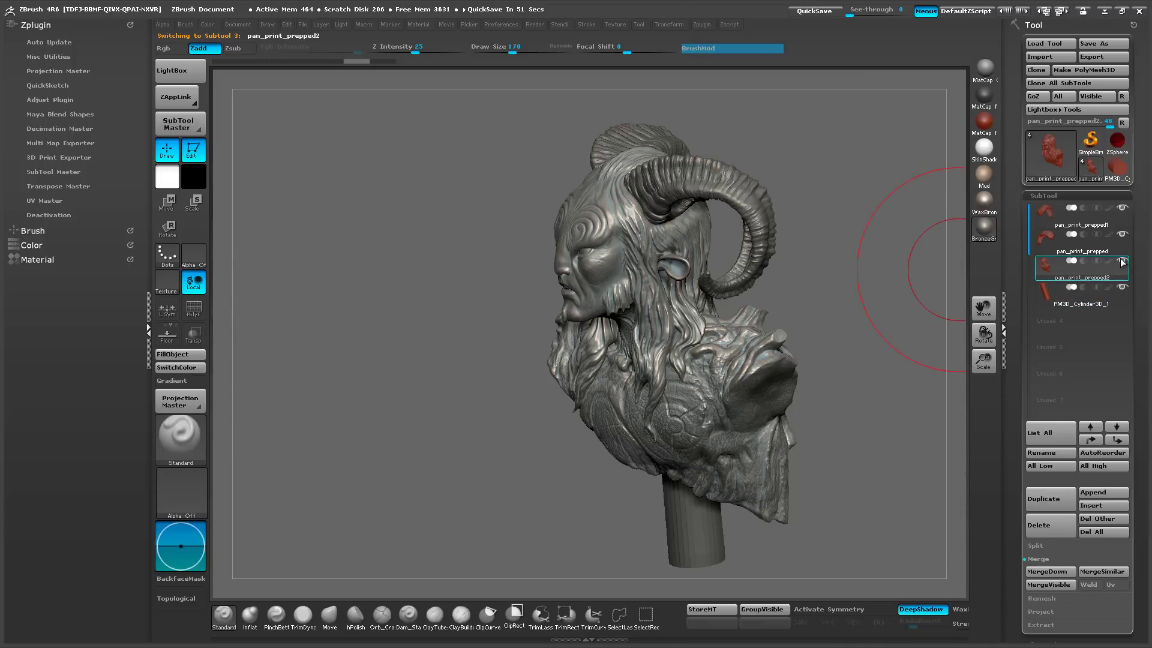
Set the brush draw size to 62.
mouse_move(833, 275)
mouse_down()
mouse_move(863, 259)
mouse_move(912, 288)
mouse_move(859, 272)
mouse_move(930, 277)
mouse_up()
drag(442, 326, 491, 349)
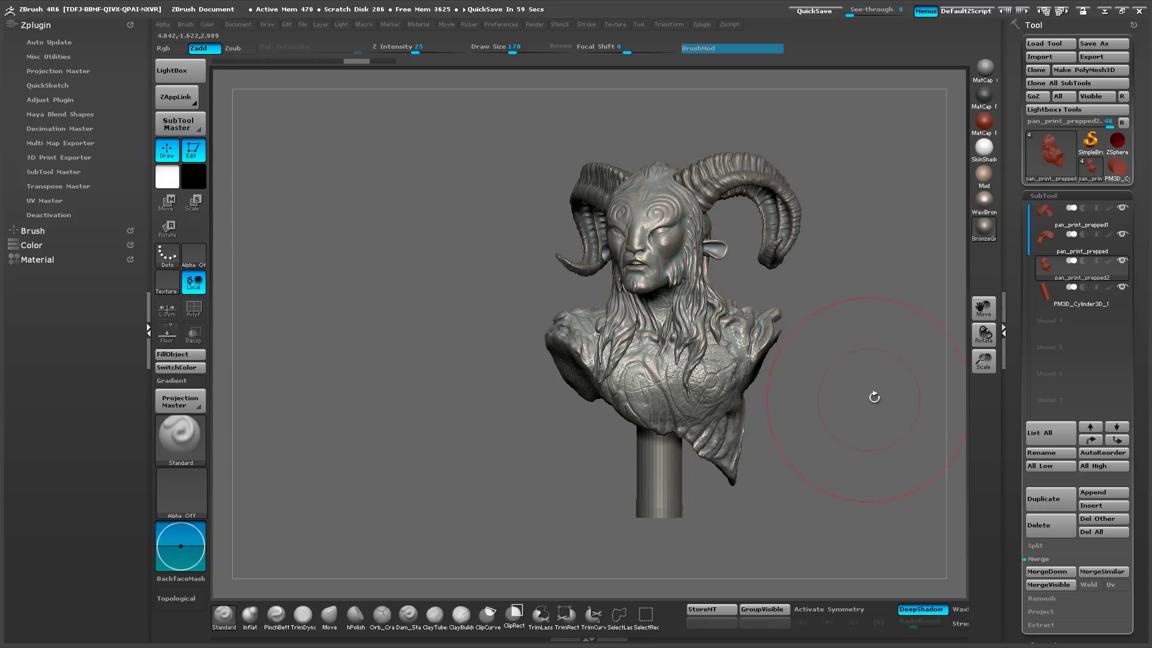
drag(874, 397, 877, 423)
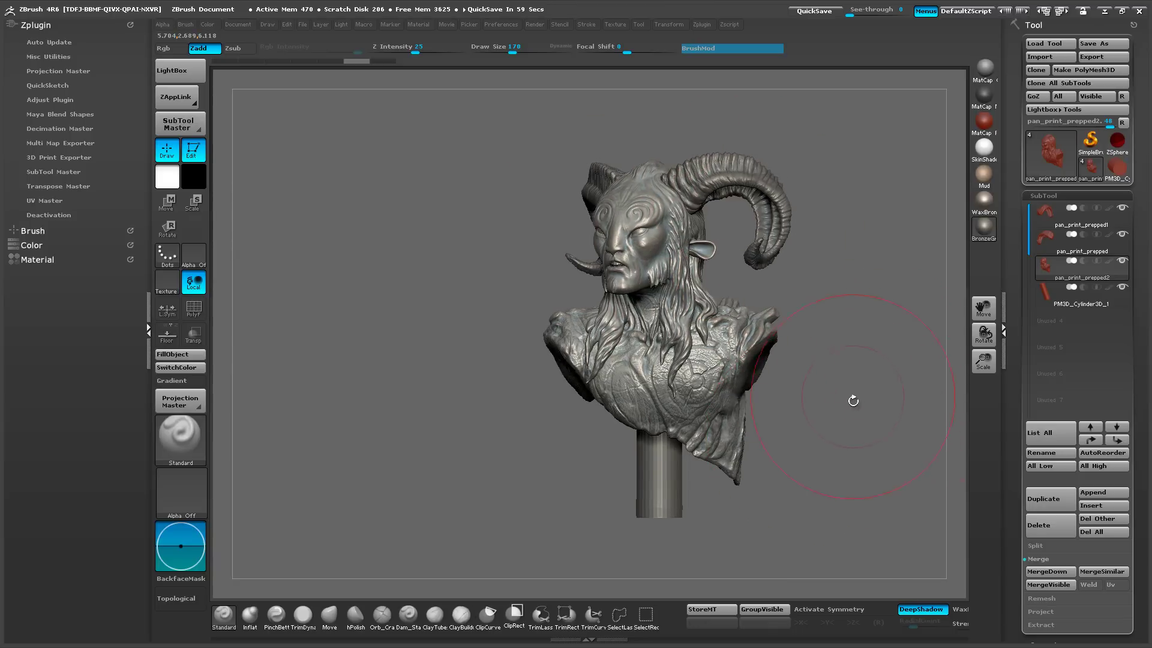
drag(857, 377, 667, 356)
key(s)
click(651, 364)
shift+drag(864, 362, 828, 386)
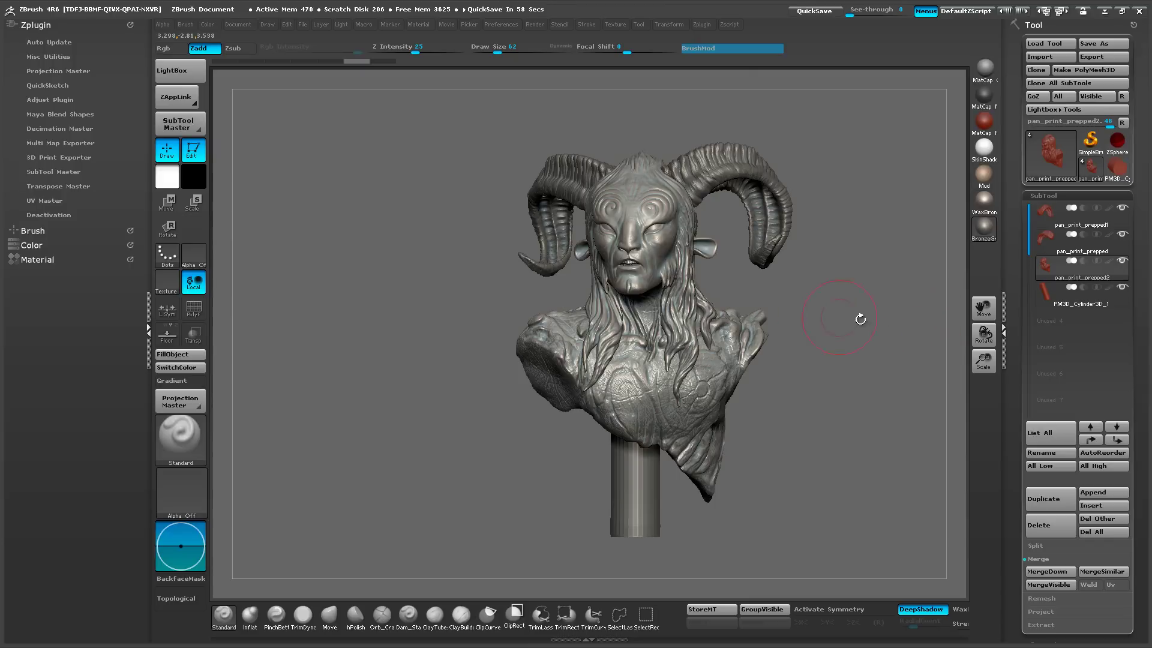
mouse_move(860, 318)
mouse_down()
mouse_move(869, 312)
mouse_move(882, 337)
mouse_move(854, 335)
mouse_up()
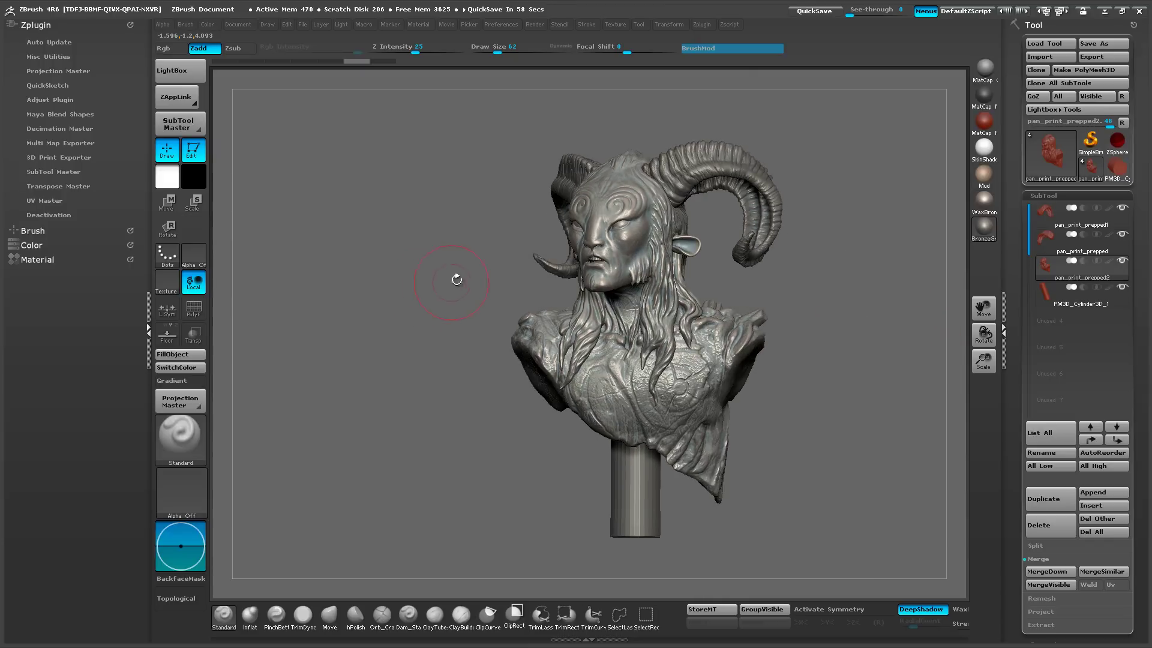
drag(440, 286, 868, 342)
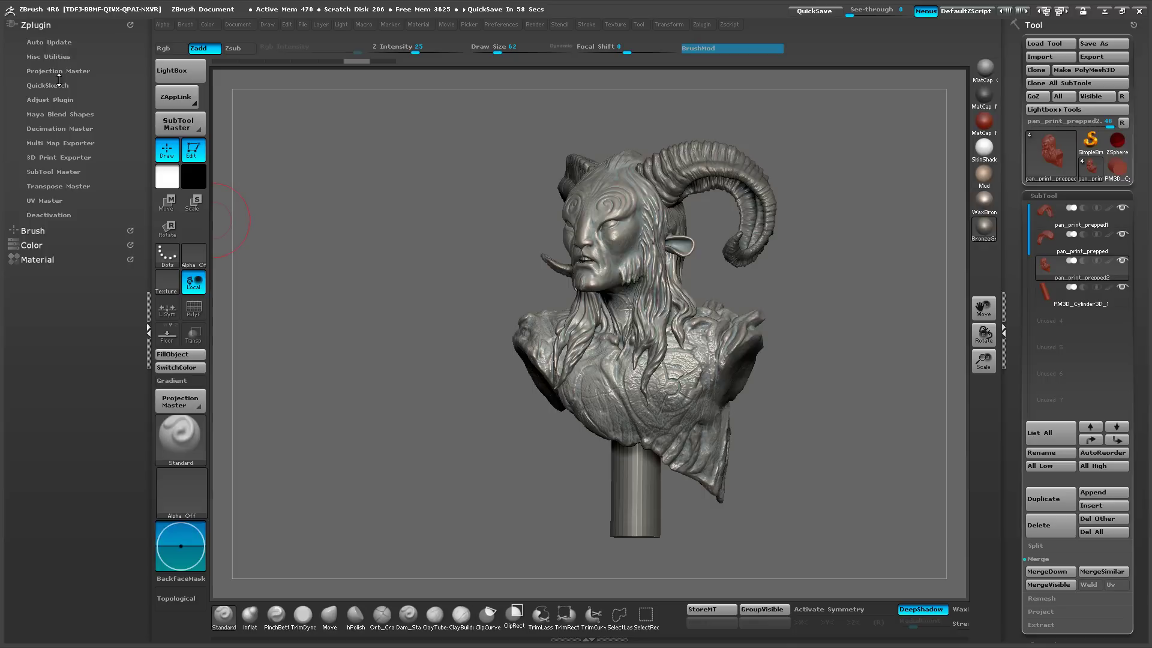
Open the 3D Print Exporter options to review the size and export settings for the bust.
click(59, 157)
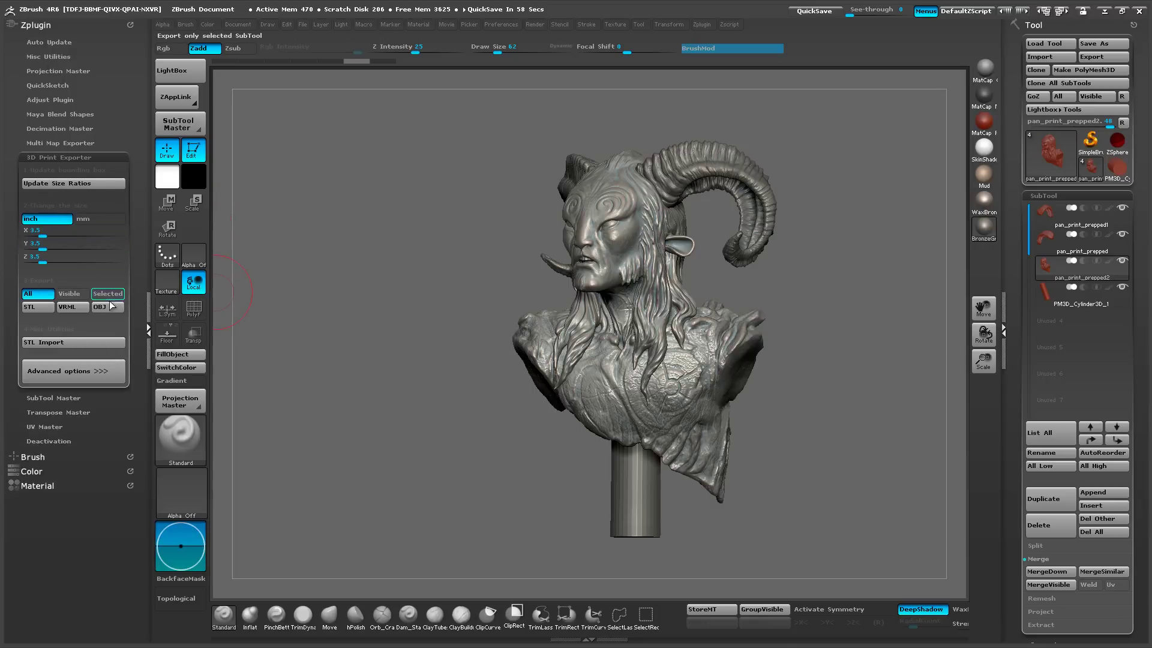
drag(896, 323, 851, 332)
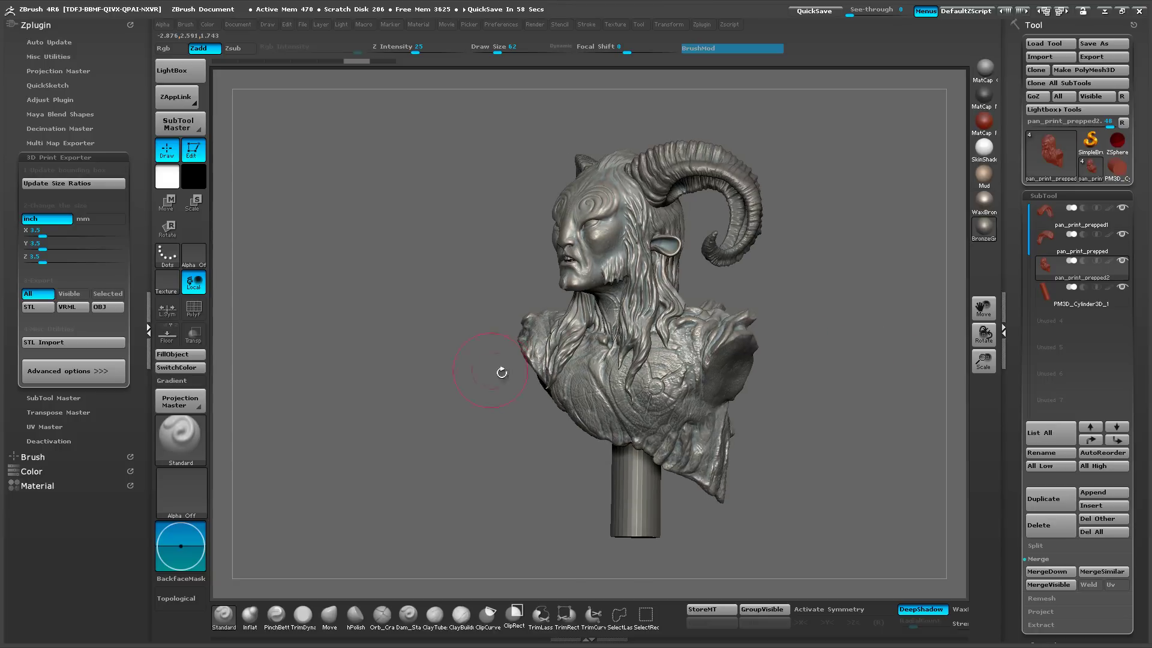
drag(450, 403, 475, 409)
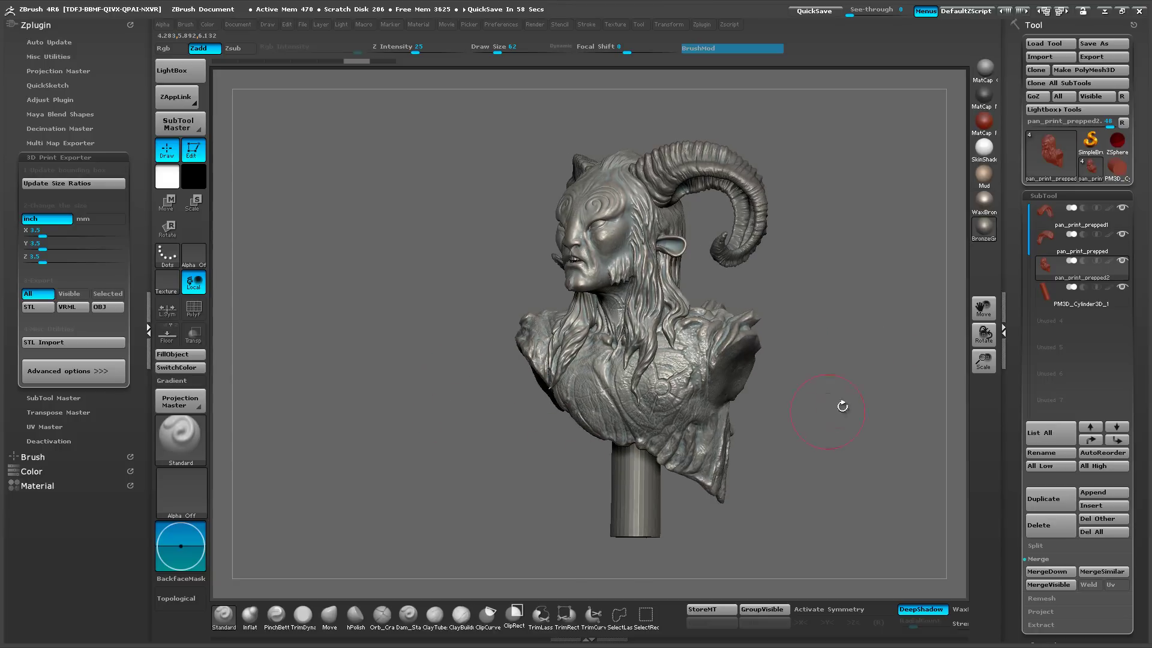
mouse_move(866, 398)
mouse_down()
mouse_move(871, 413)
mouse_move(793, 460)
mouse_up()
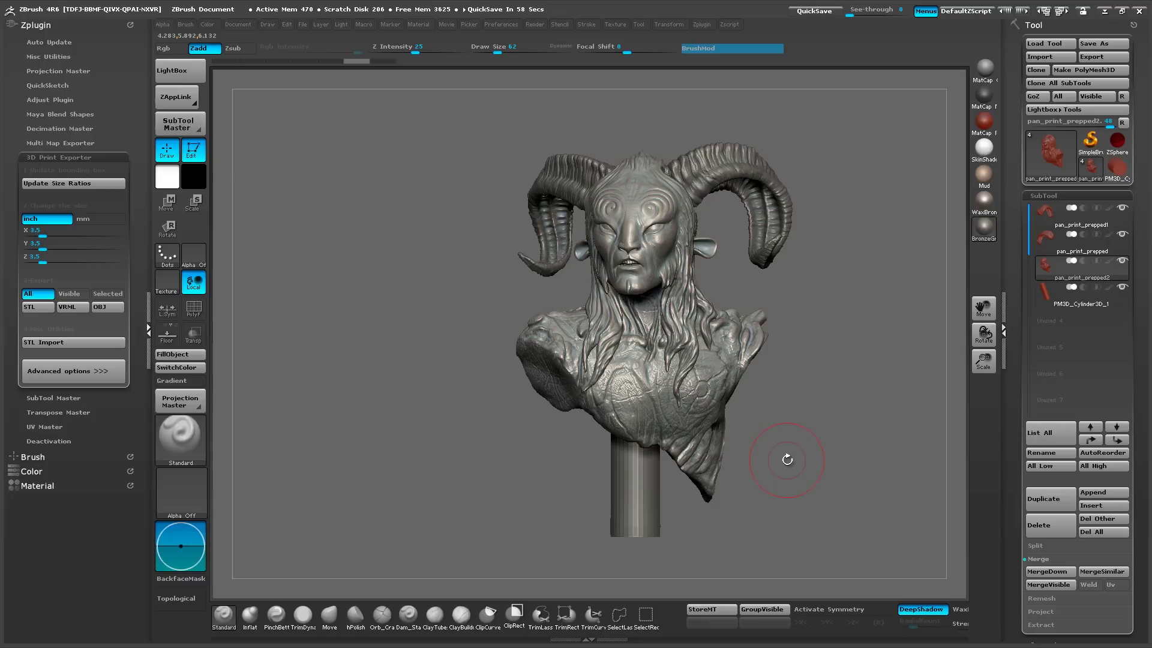
Select the PM3D_Cylinder3D_1 subtool and append a cube as a new subtool.
key(Down)
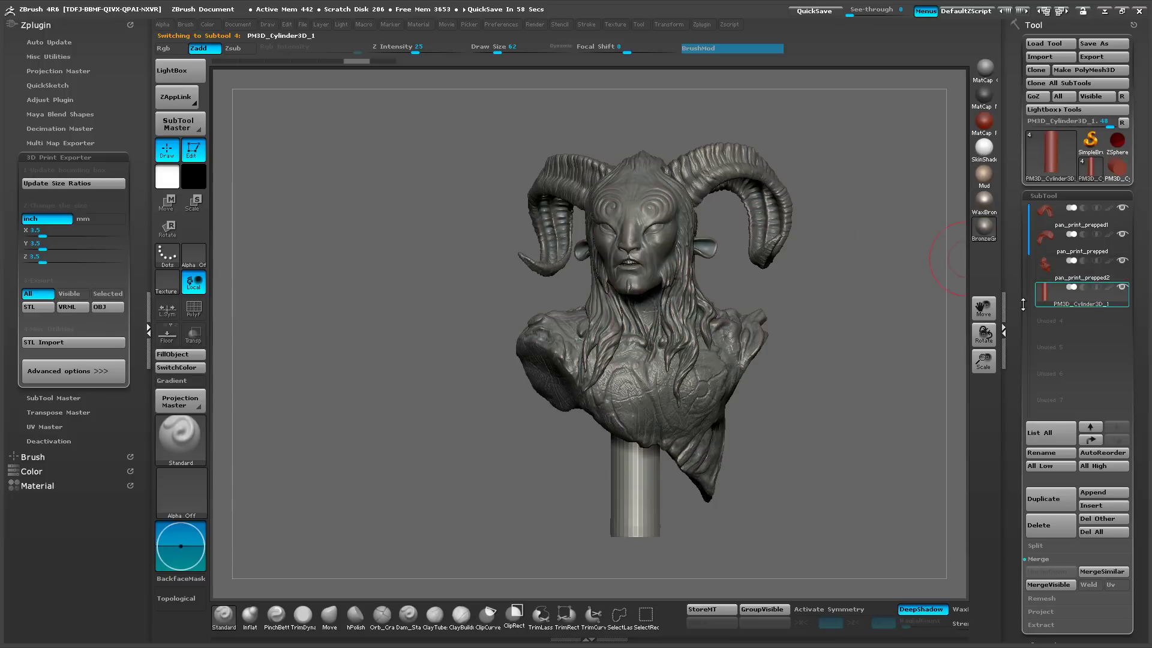
drag(829, 331, 854, 350)
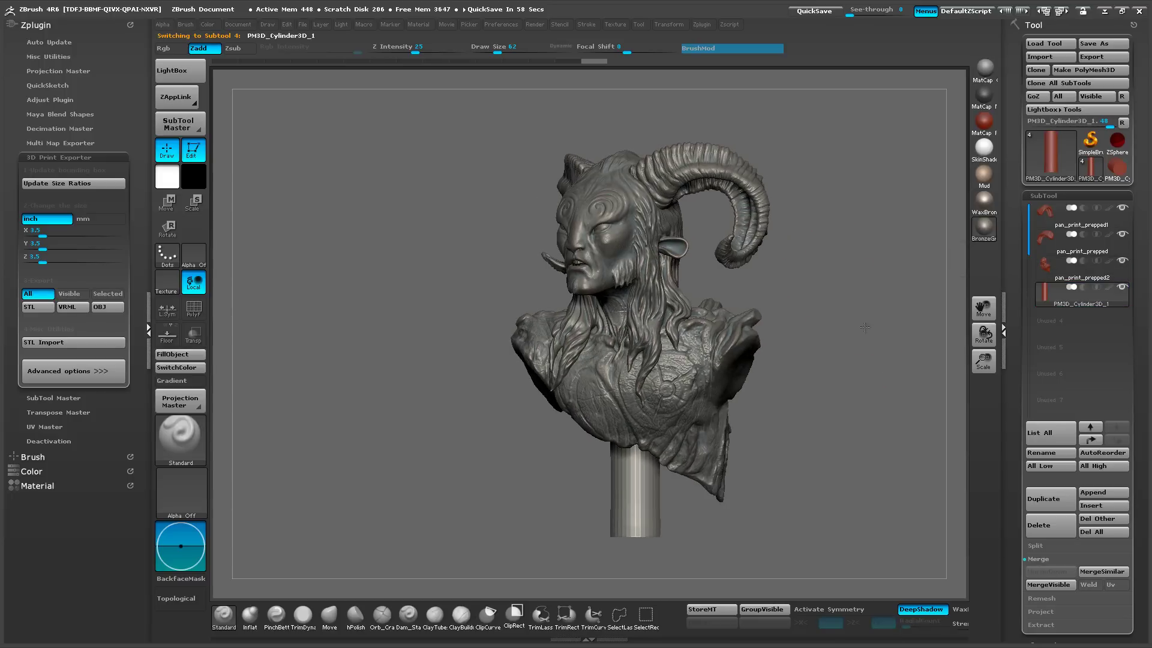
drag(864, 326, 890, 359)
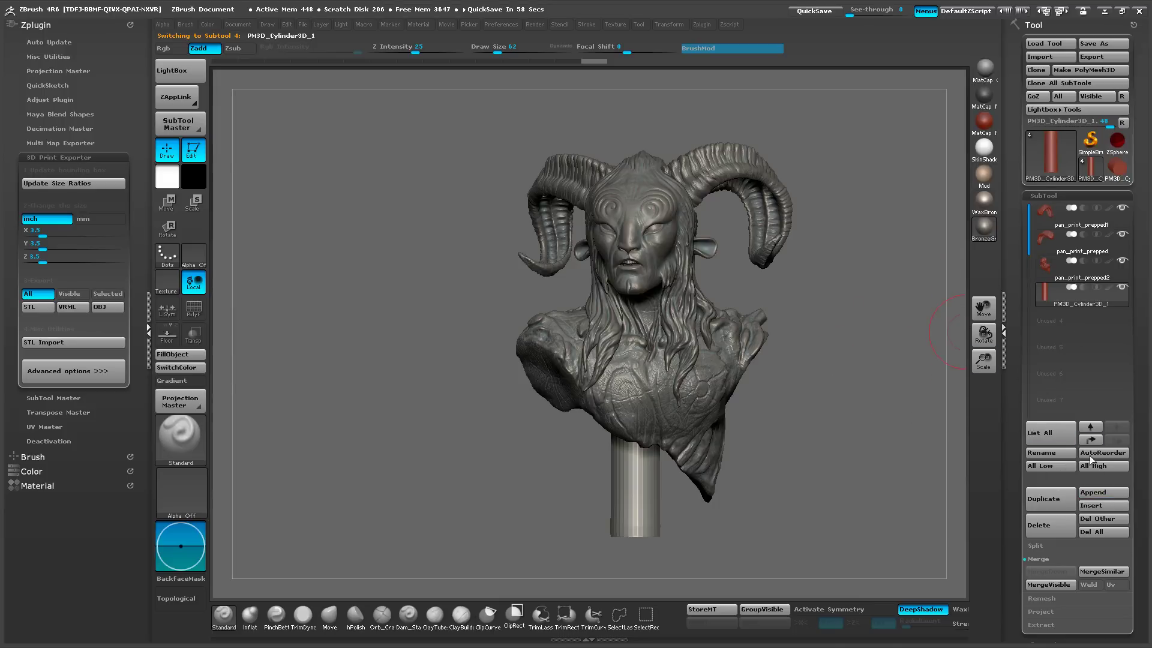
click(1092, 492)
click(670, 461)
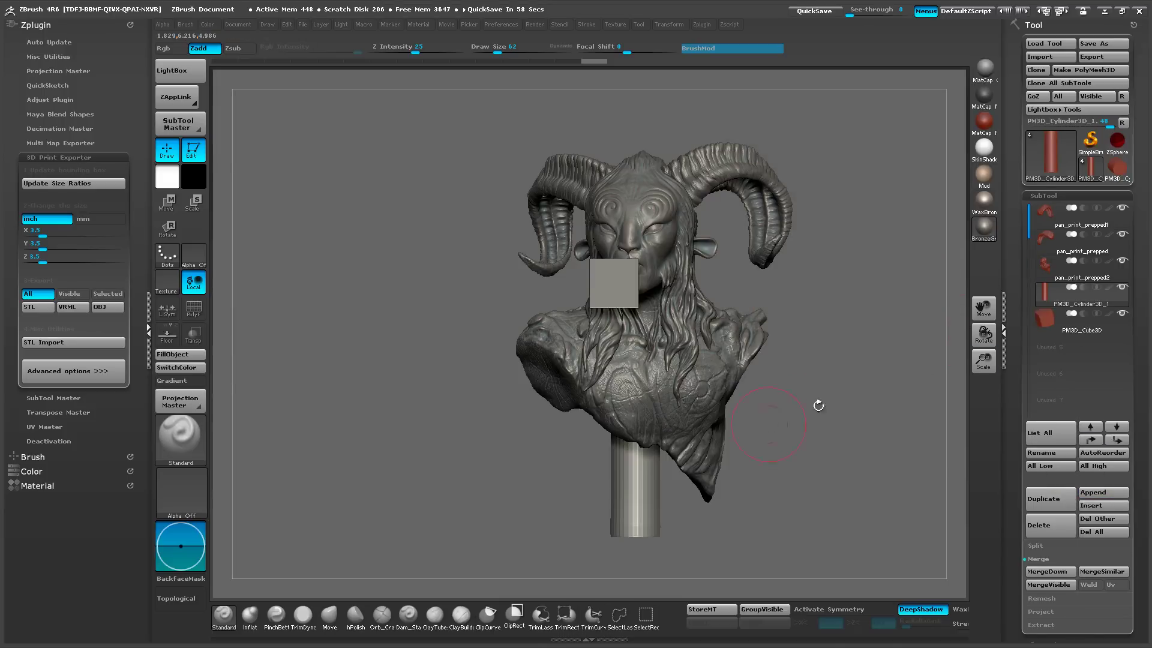
Stretch the appended cube vertically so it spans from above the head down to the cylinder's base.
shift+drag(818, 404, 847, 384)
key(w)
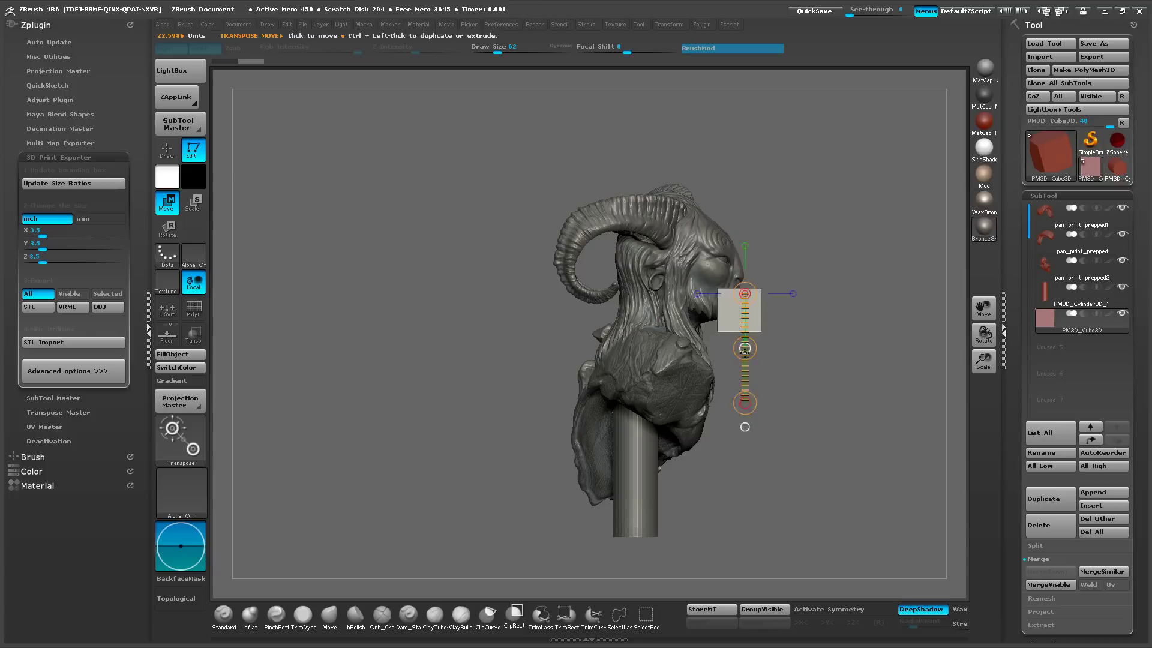
mouse_move(747, 347)
mouse_down()
mouse_move(678, 517)
mouse_move(678, 544)
mouse_move(696, 249)
mouse_move(712, 183)
mouse_up()
shift+drag(894, 360, 774, 384)
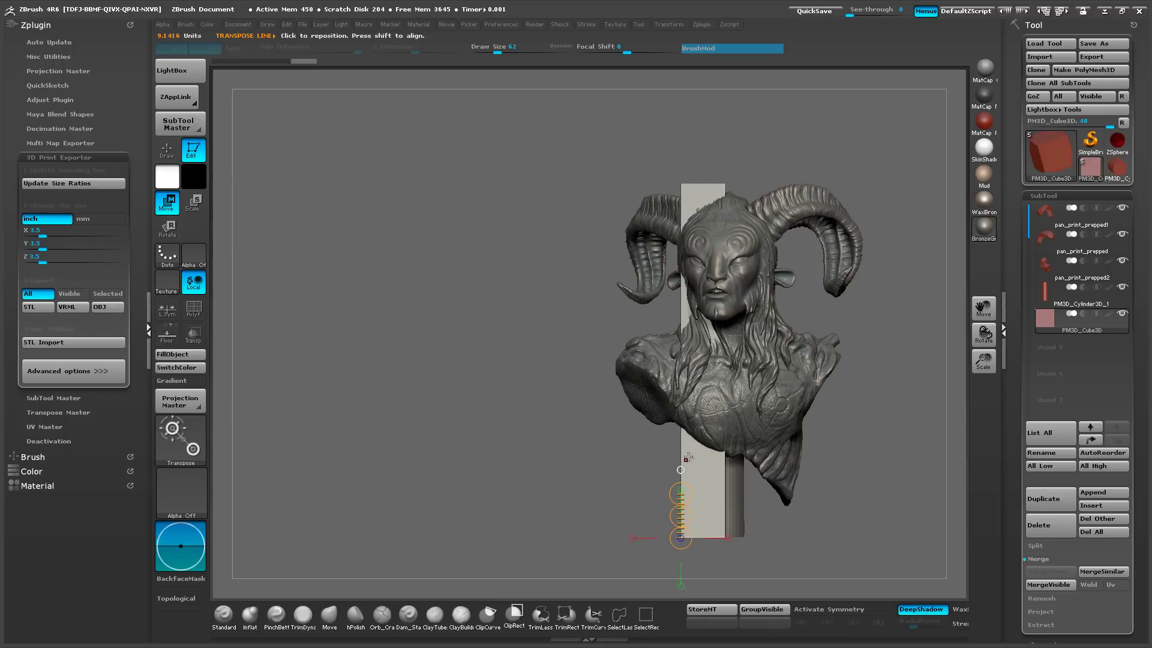
Turn on transparency and extend the cube in width and depth to enclose the whole bust, including the horns.
mouse_move(682, 451)
mouse_down()
mouse_move(859, 448)
mouse_move(691, 442)
mouse_move(648, 461)
mouse_move(617, 458)
mouse_move(682, 449)
mouse_move(664, 452)
mouse_up()
drag(216, 296, 249, 297)
click(194, 334)
drag(215, 346, 255, 346)
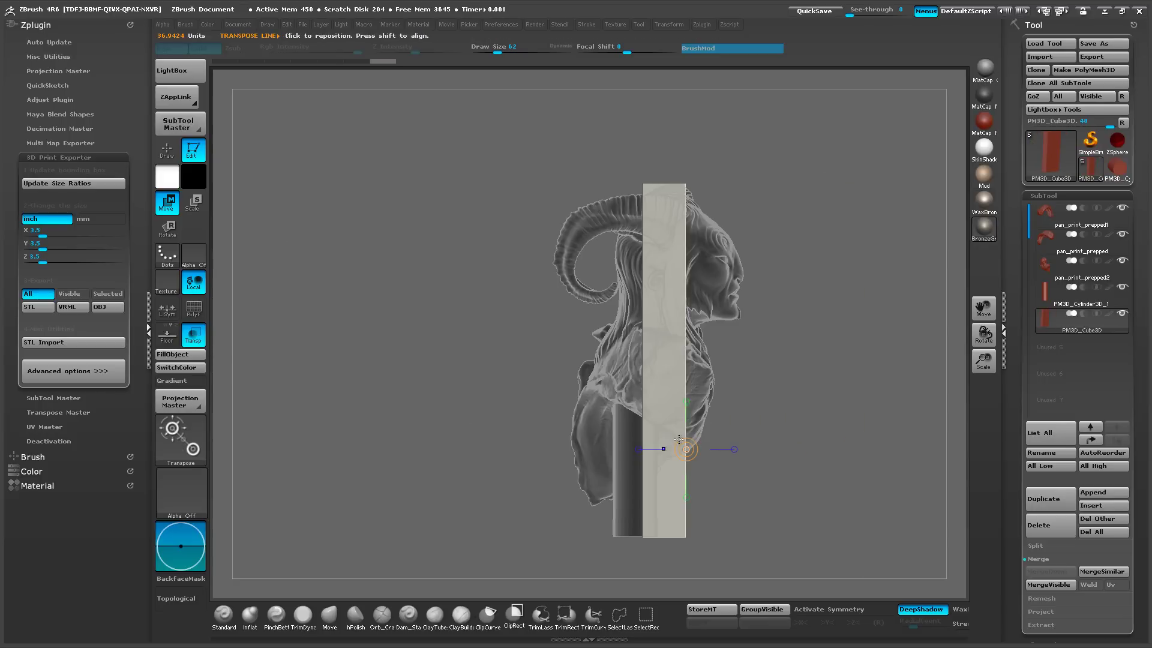
mouse_move(645, 390)
mouse_down()
mouse_move(750, 392)
mouse_move(697, 363)
mouse_move(560, 355)
mouse_up()
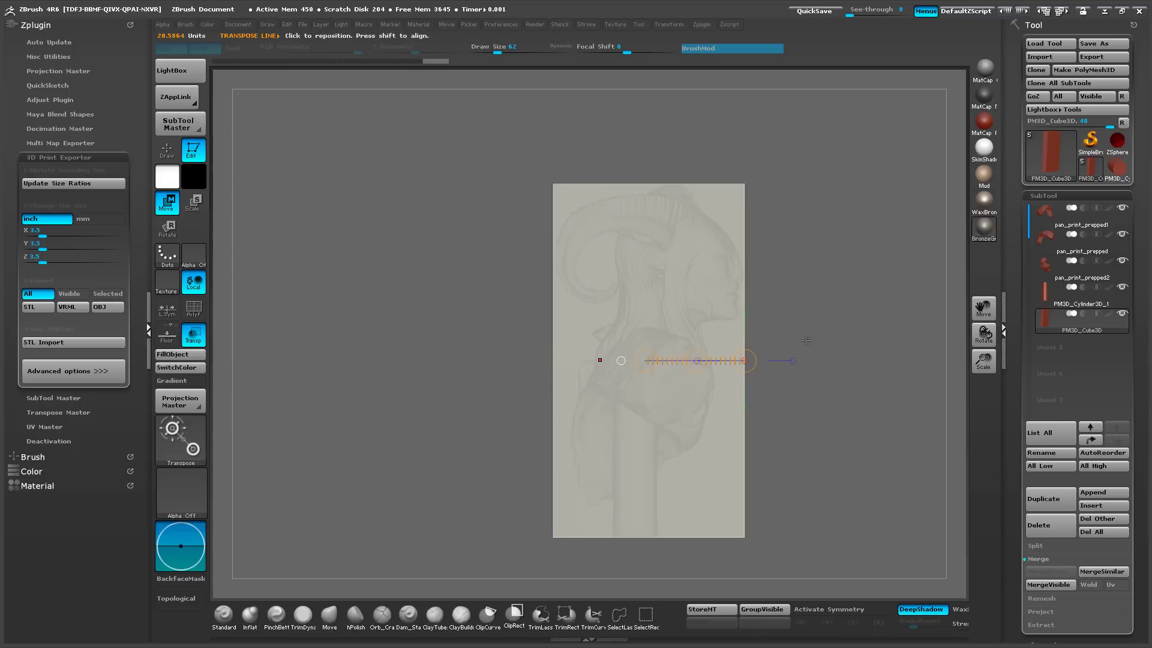
drag(806, 340, 585, 348)
alt+drag(800, 428, 780, 396)
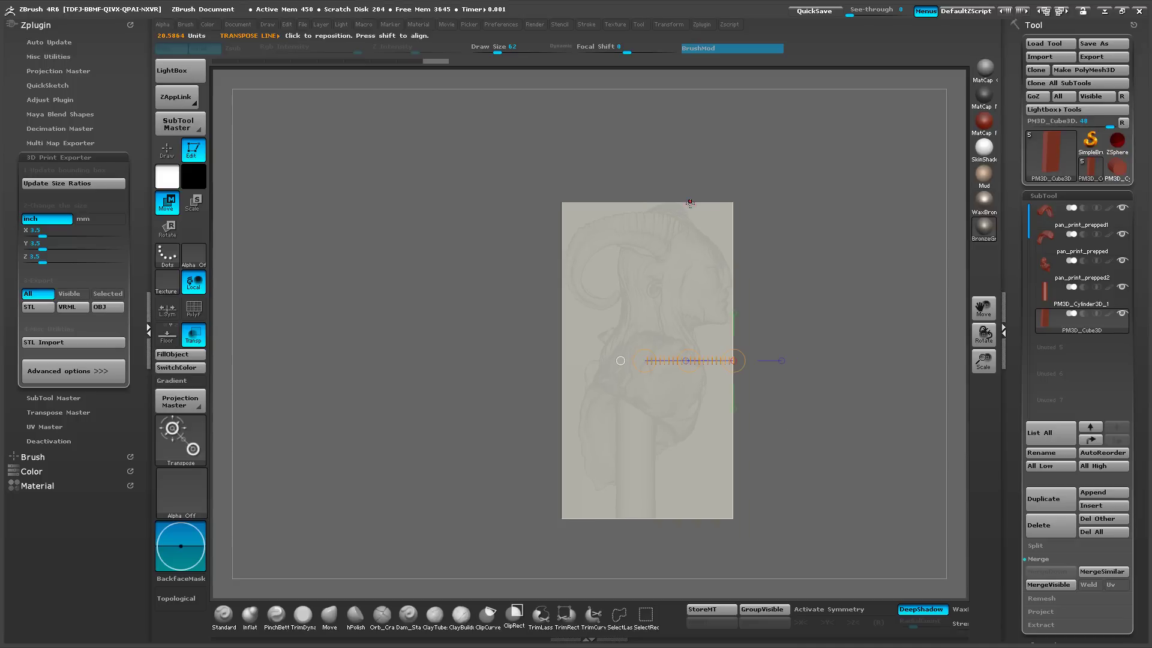
Fine-tune the cube's top face so it sits closely above the highest point of the head.
drag(696, 519, 698, 206)
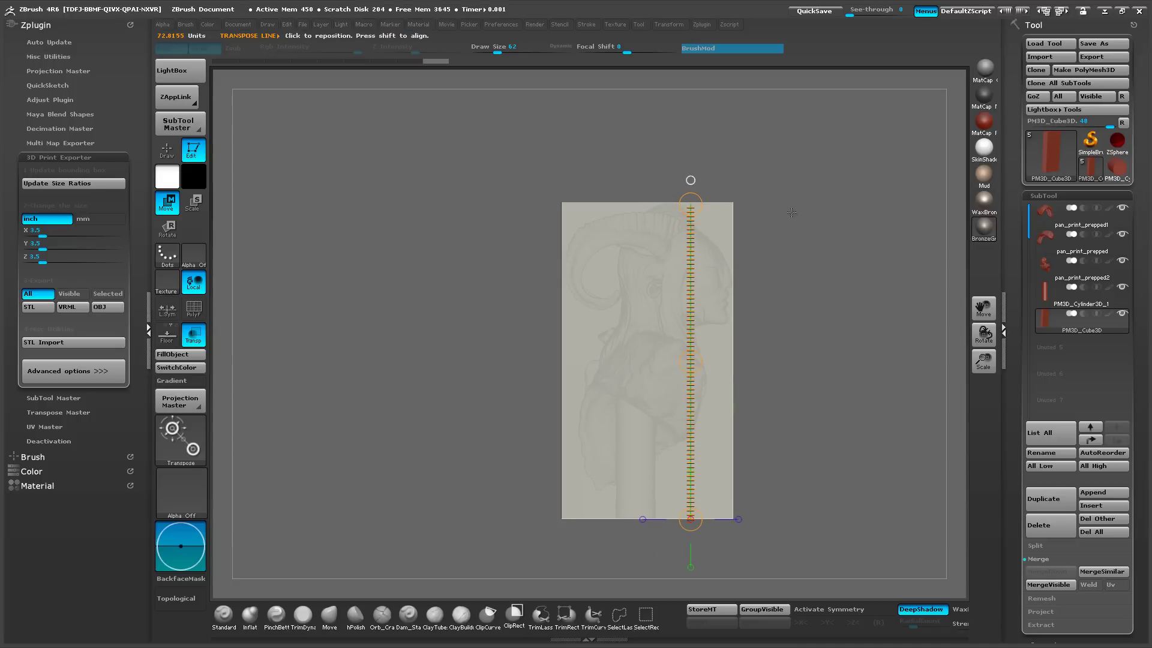
alt+drag(792, 213, 864, 540)
alt+drag(758, 286, 790, 591)
alt+drag(690, 126, 726, 519)
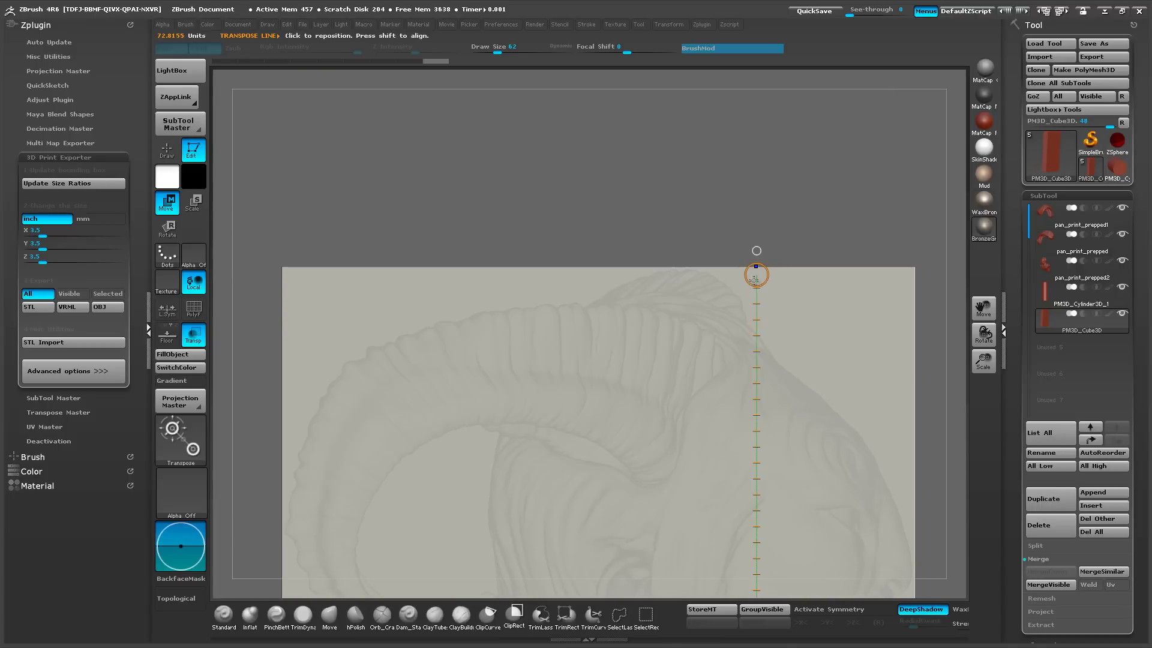
drag(756, 274, 758, 275)
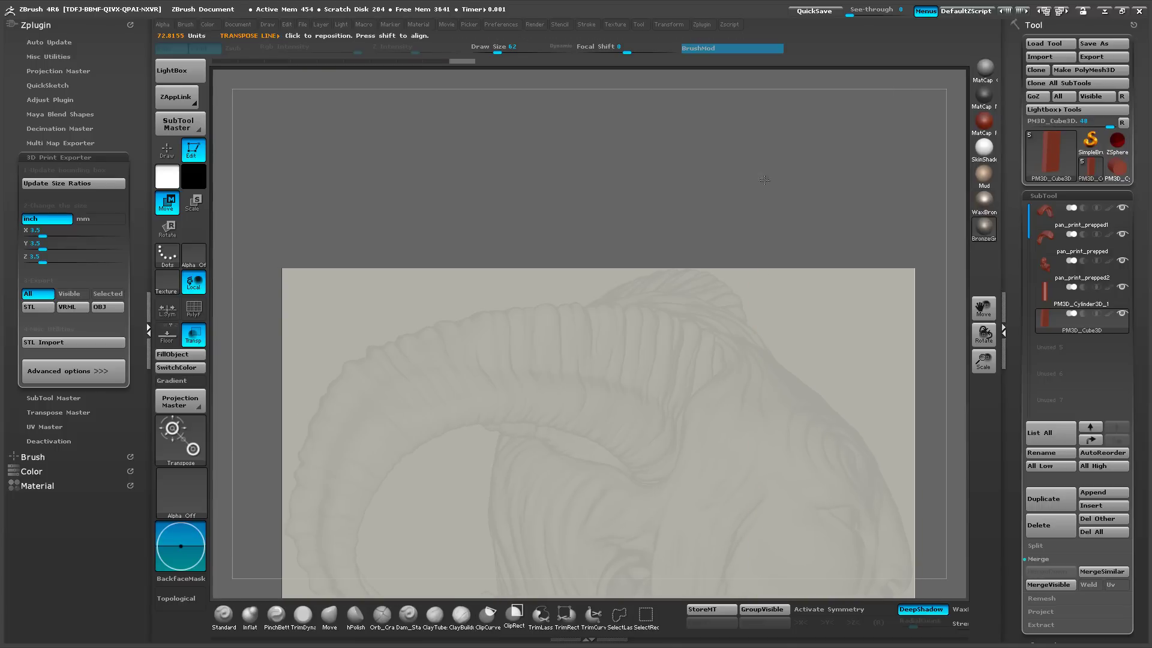
Line up the cube's bottom face with the cylinder's base and return to Draw mode.
alt+drag(764, 180, 835, 306)
alt+drag(871, 437, 701, 154)
alt+drag(800, 594, 831, 408)
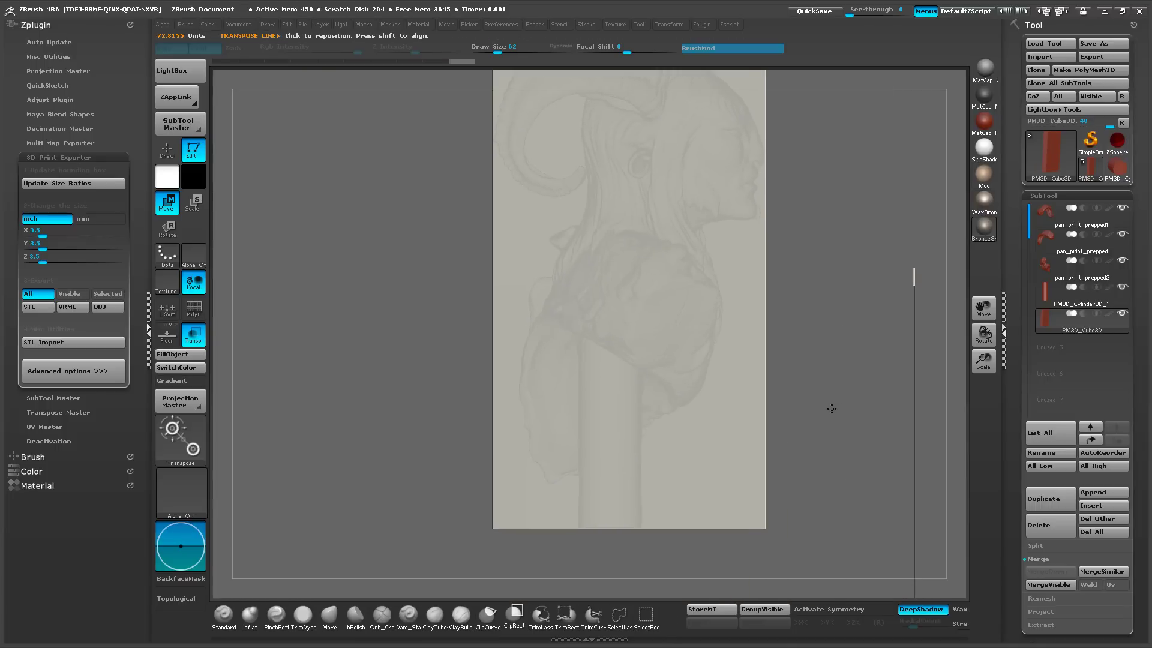
alt+drag(808, 80, 812, 251)
drag(667, 198, 665, 571)
alt+drag(848, 422, 851, 354)
drag(633, 383, 645, 383)
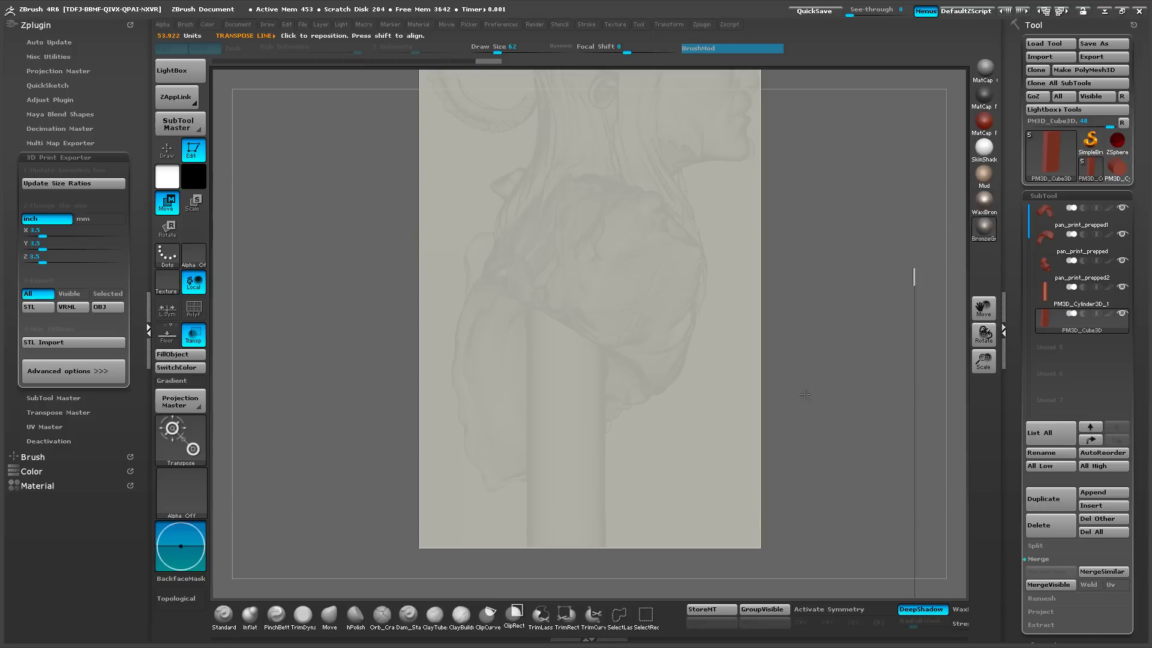
mouse_move(805, 391)
alt+mouse_down()
mouse_move(802, 335)
mouse_move(851, 392)
alt+mouse_up()
key(q)
key(w)
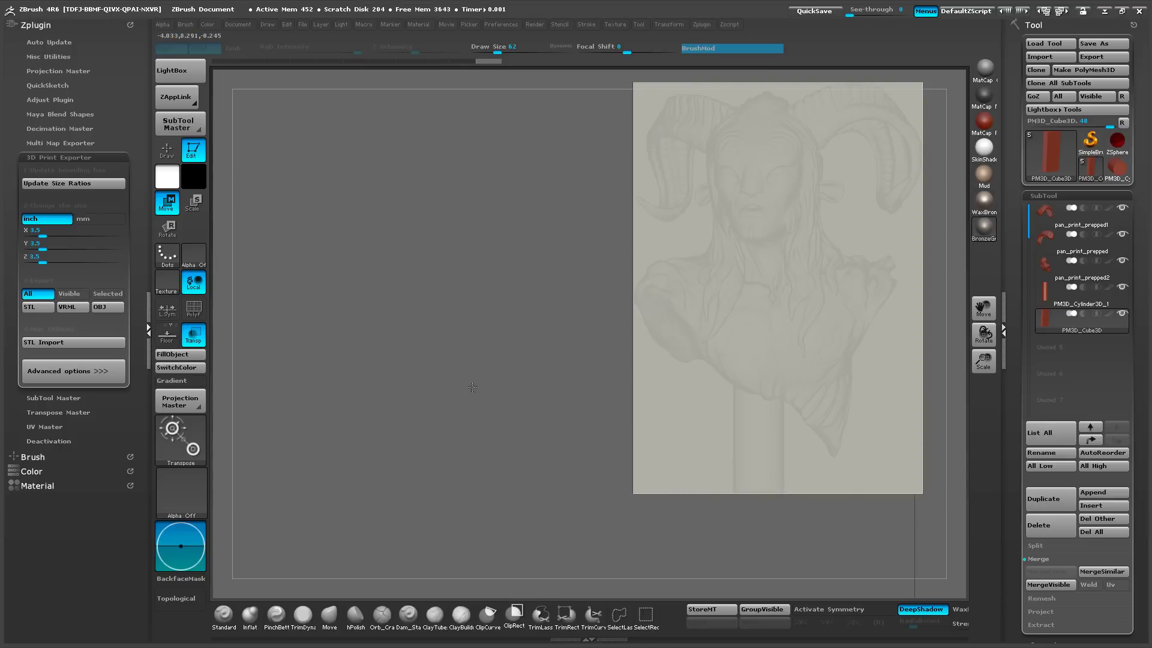
alt+drag(471, 386, 358, 435)
alt+drag(386, 332, 368, 329)
key(q)
Select the cylinder subtool and hide the enclosing PM3D_Cube3D subtool.
click(1043, 196)
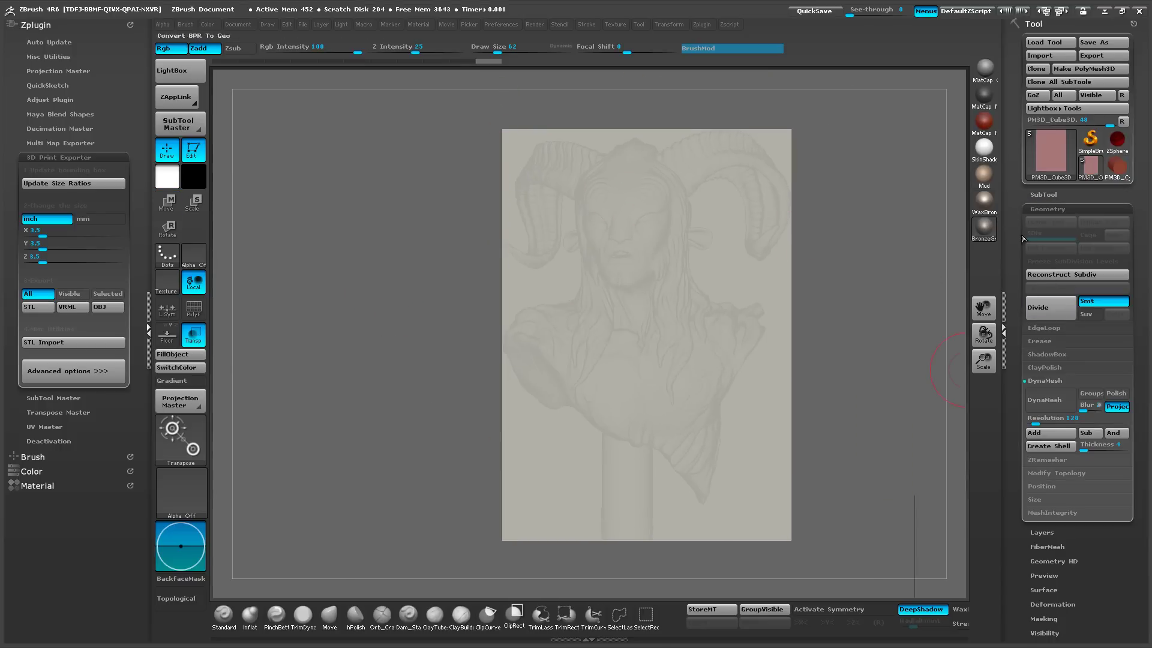
click(1044, 194)
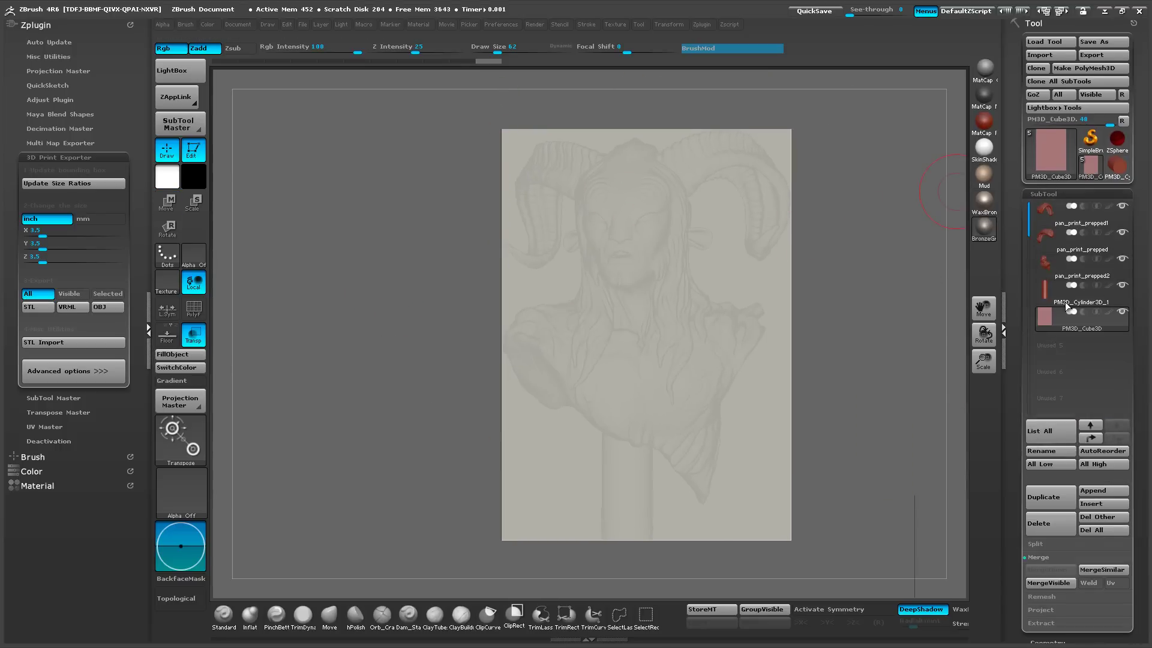
click(1072, 192)
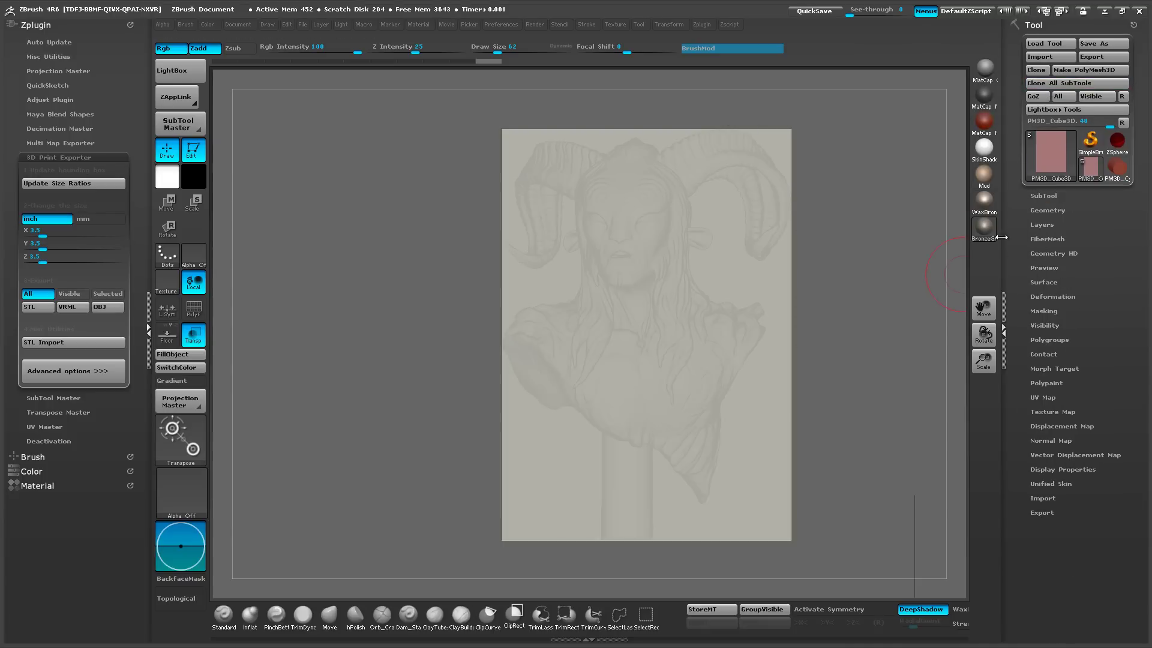
click(1044, 196)
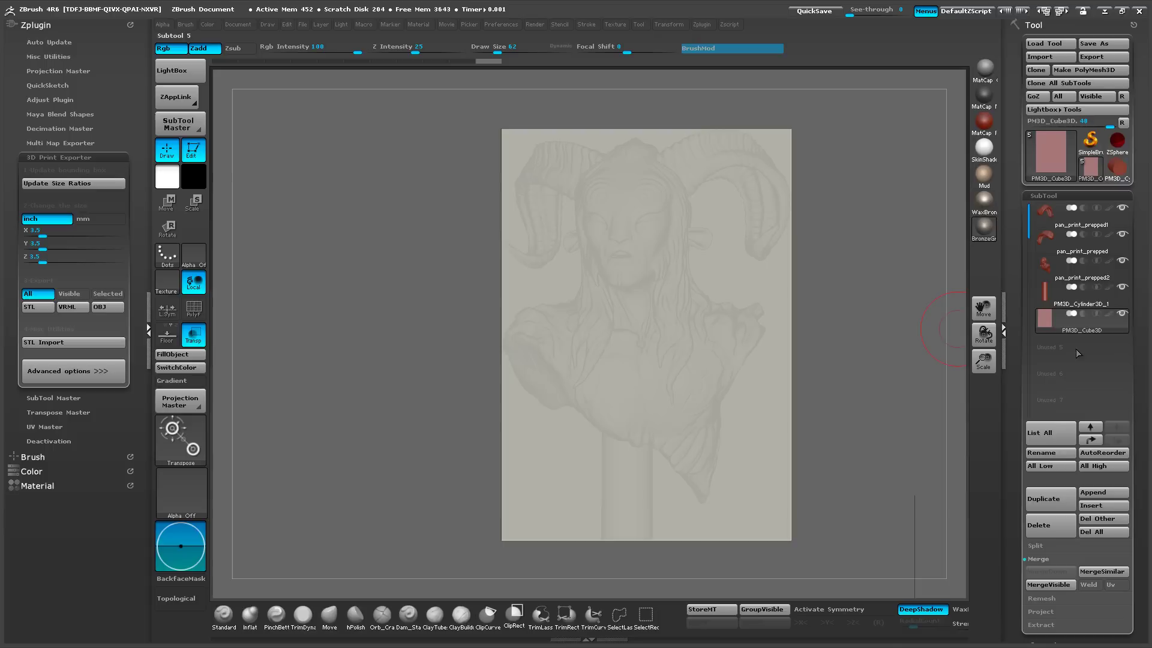
click(1099, 298)
click(1122, 312)
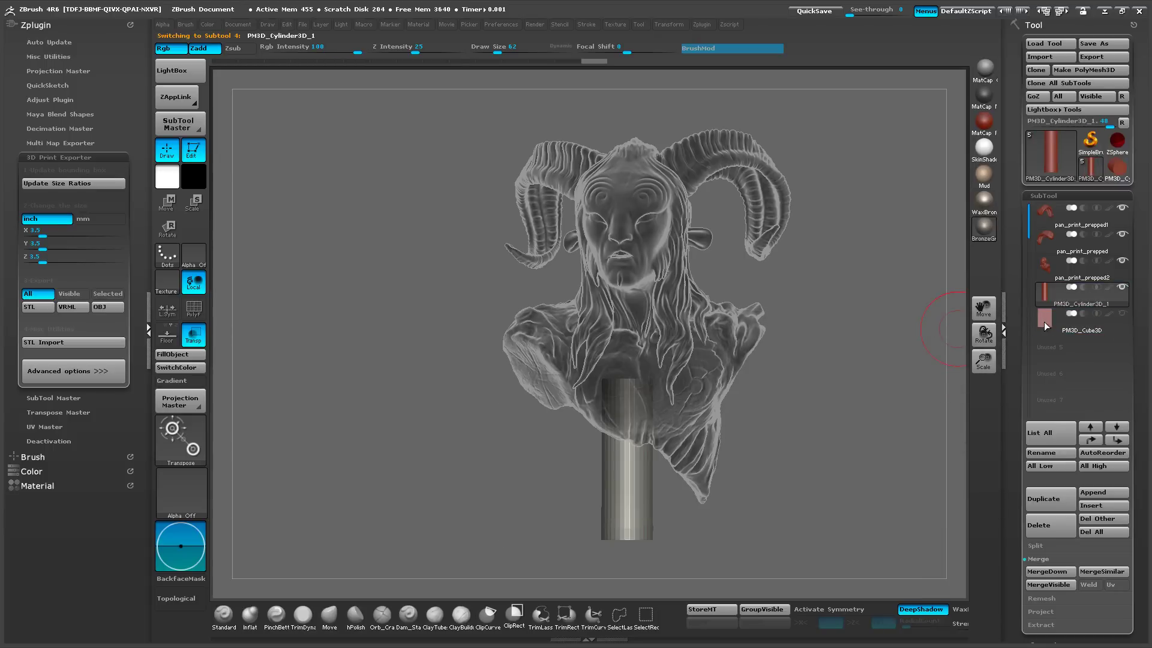
Select the PM3D_Cube3D subtool and divide it with smoothing turned off up to subdivision level 4.
click(1043, 320)
scroll(1062, 342, down, 5)
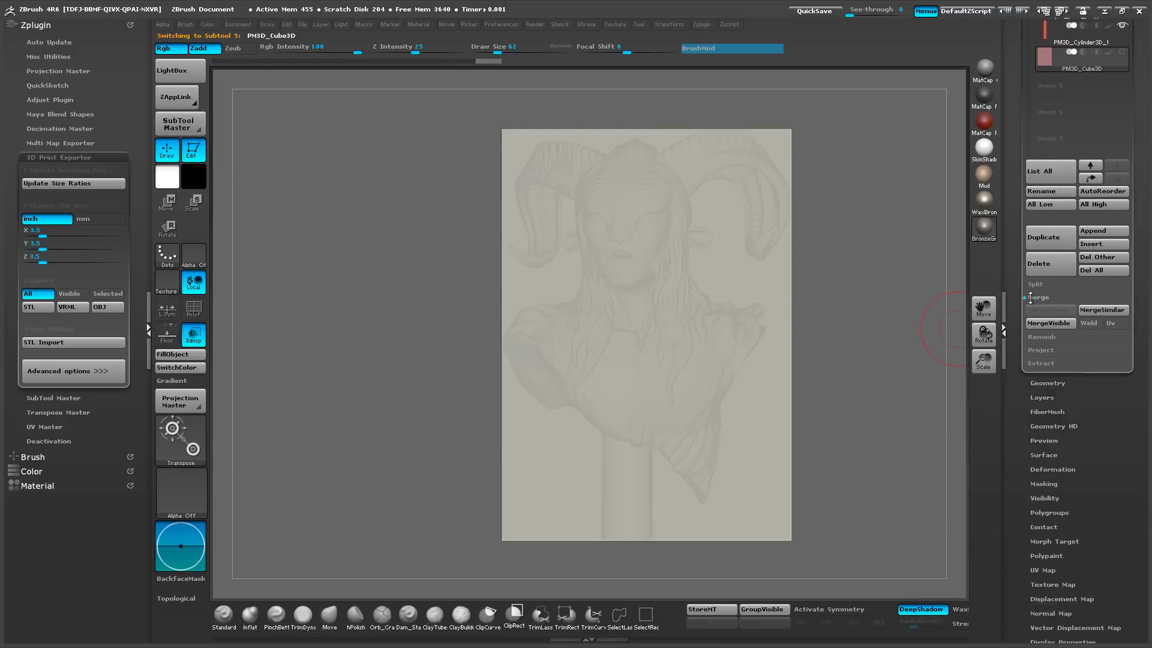
click(1058, 344)
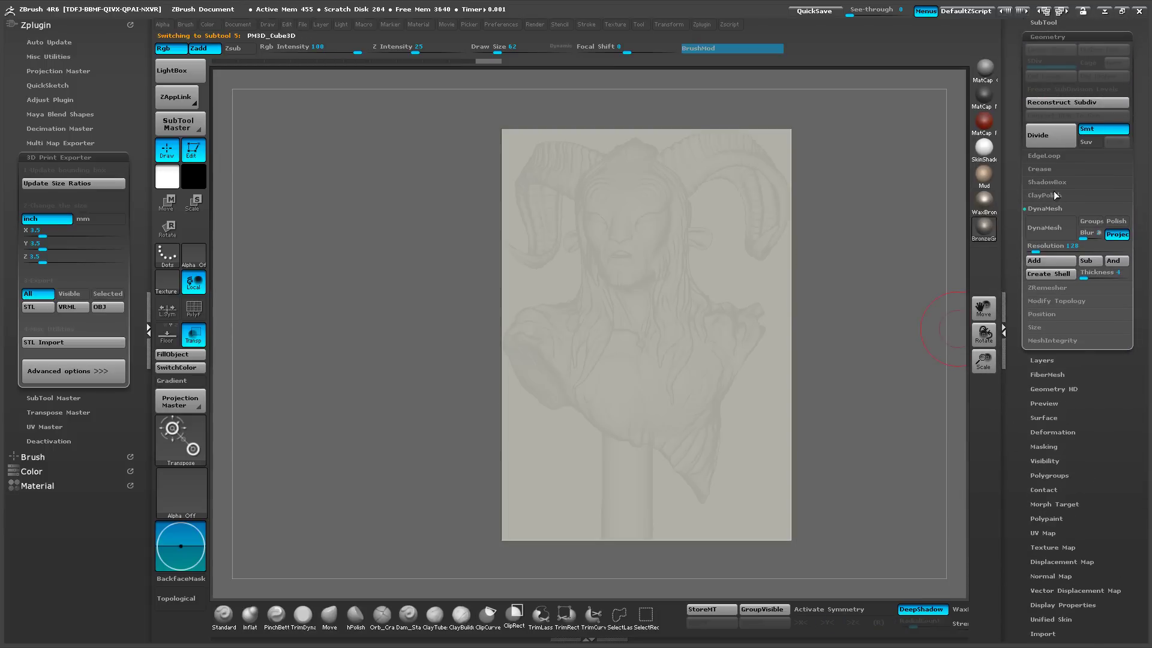
drag(1022, 208, 1027, 382)
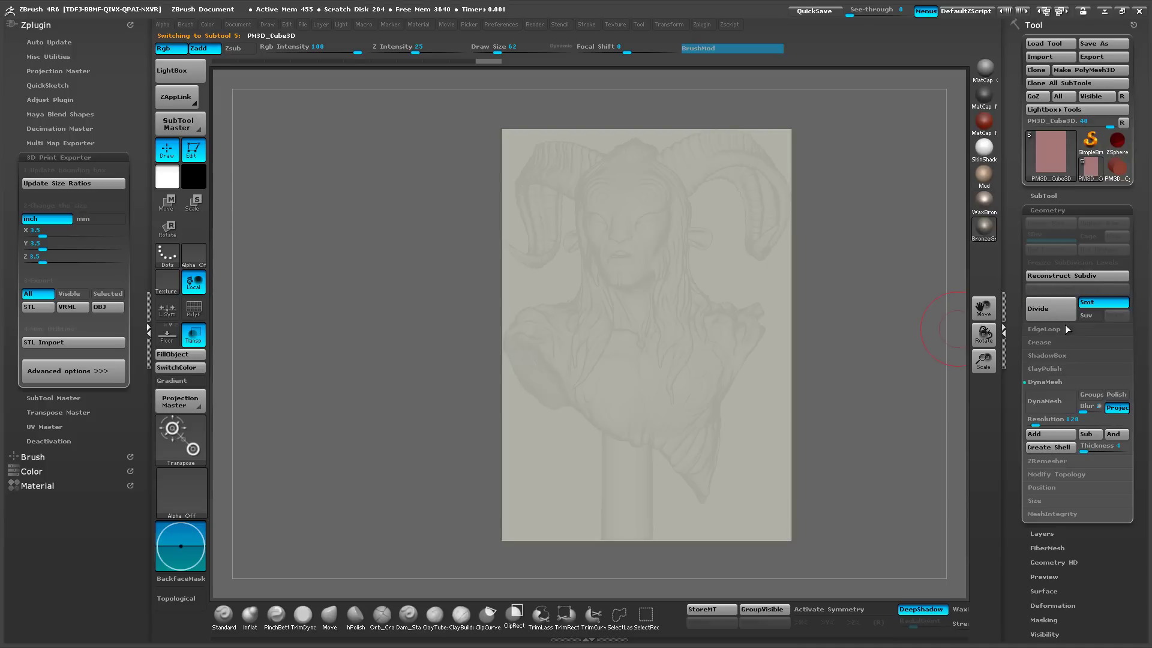
click(1093, 303)
click(1054, 312)
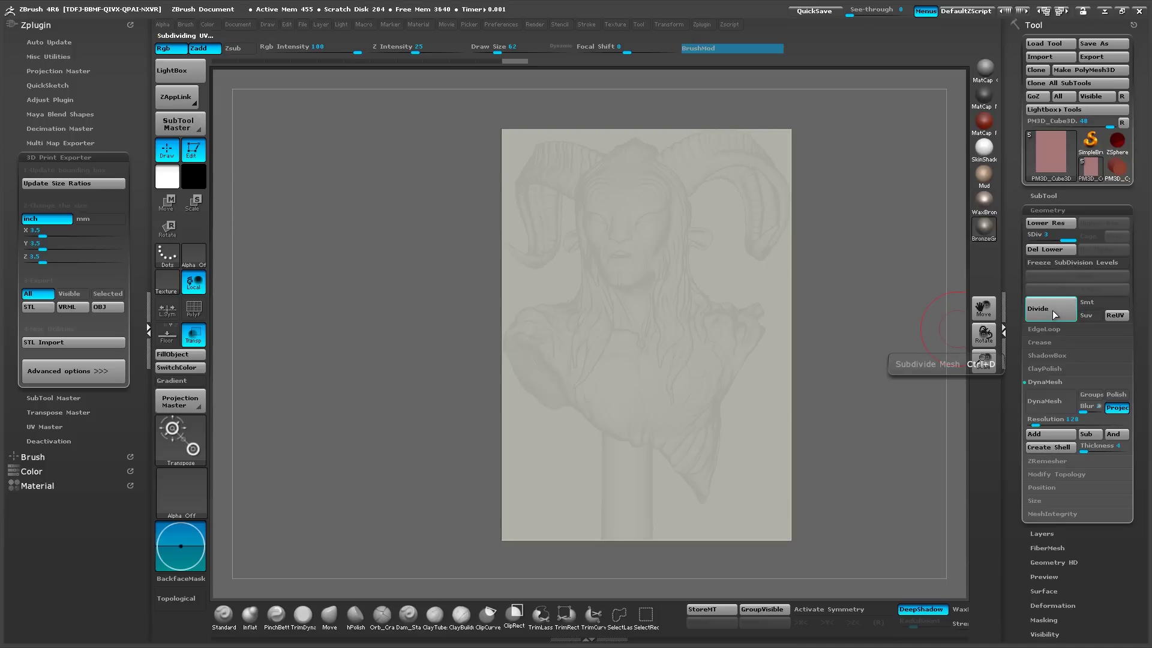
click(1052, 311)
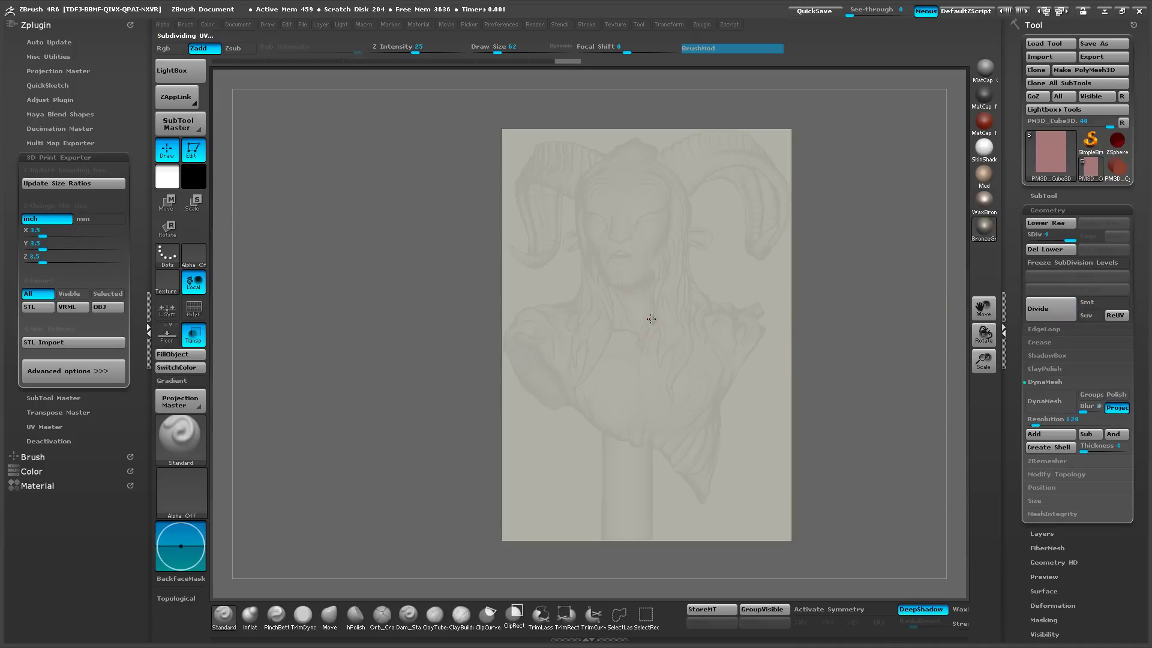
Reduce the Standard brush's draw size to 13, turn off transparency, and scribble a test stroke on the cube's front face.
key(s)
mouse_move(651, 319)
mouse_down()
mouse_move(614, 319)
mouse_move(619, 368)
mouse_move(654, 410)
mouse_up()
click(177, 343)
click(192, 345)
click(170, 343)
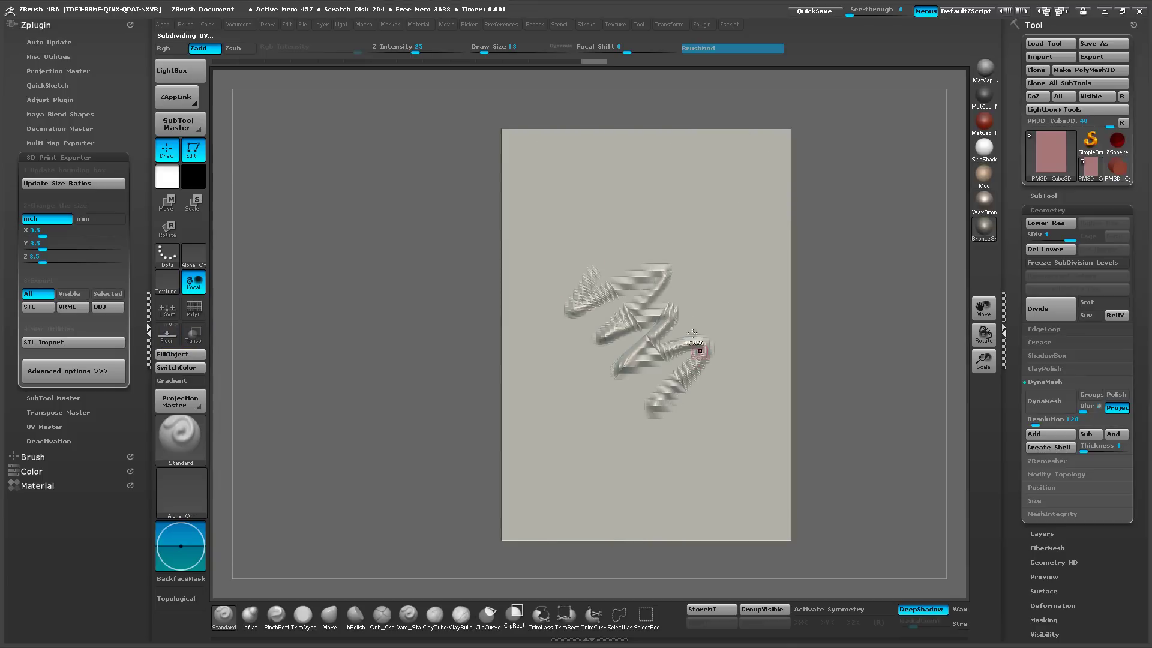
Undo the test strokes on the cube's front face and raise the cube to subdivision level 5.
key(ctrl+z)
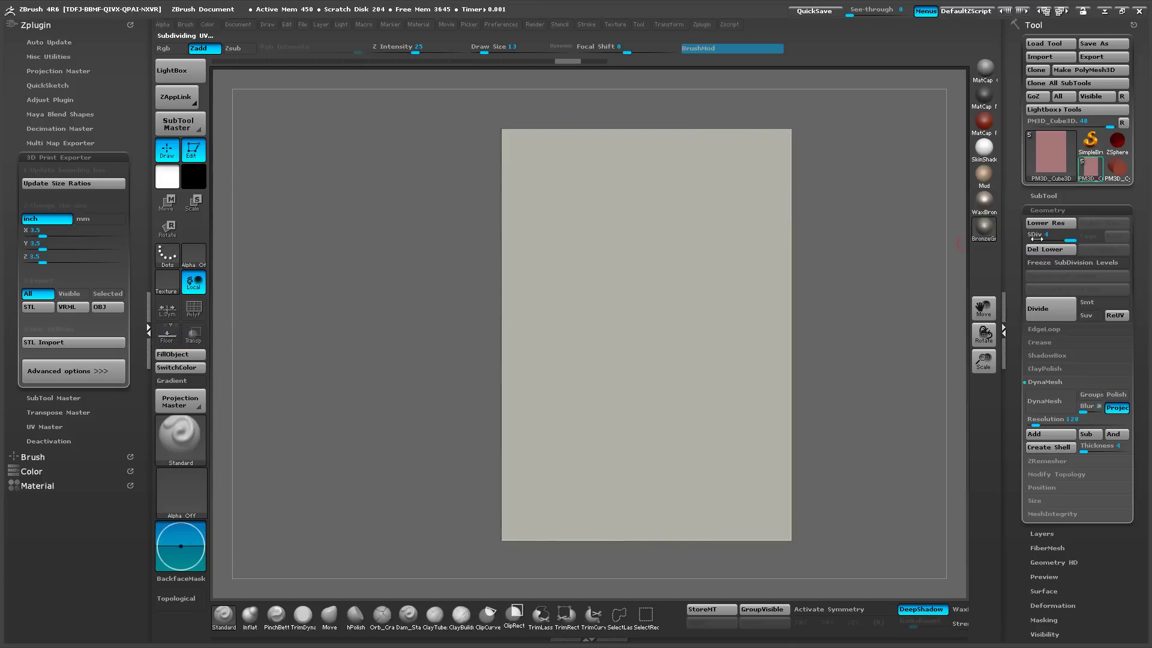
drag(1037, 238, 1074, 238)
drag(552, 305, 698, 297)
key(ctrl+z)
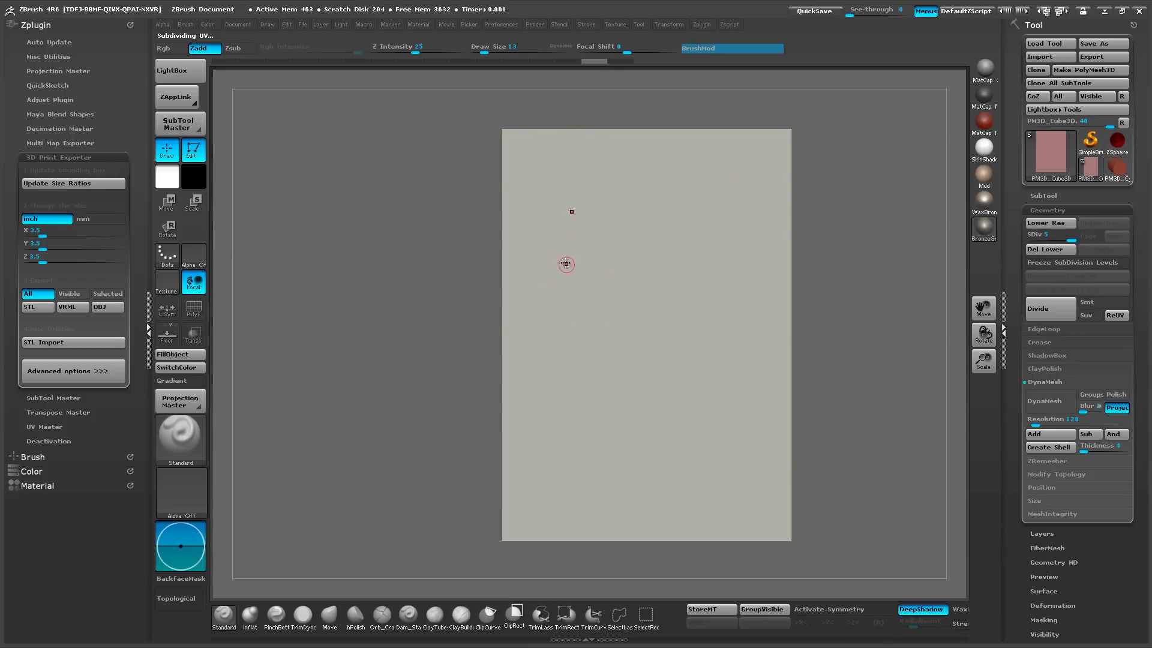
Sculpt the size label 4.5" by hand on the upper part of the cube's front face.
mouse_move(564, 260)
mouse_down()
mouse_move(581, 300)
mouse_move(572, 280)
mouse_move(632, 275)
mouse_up()
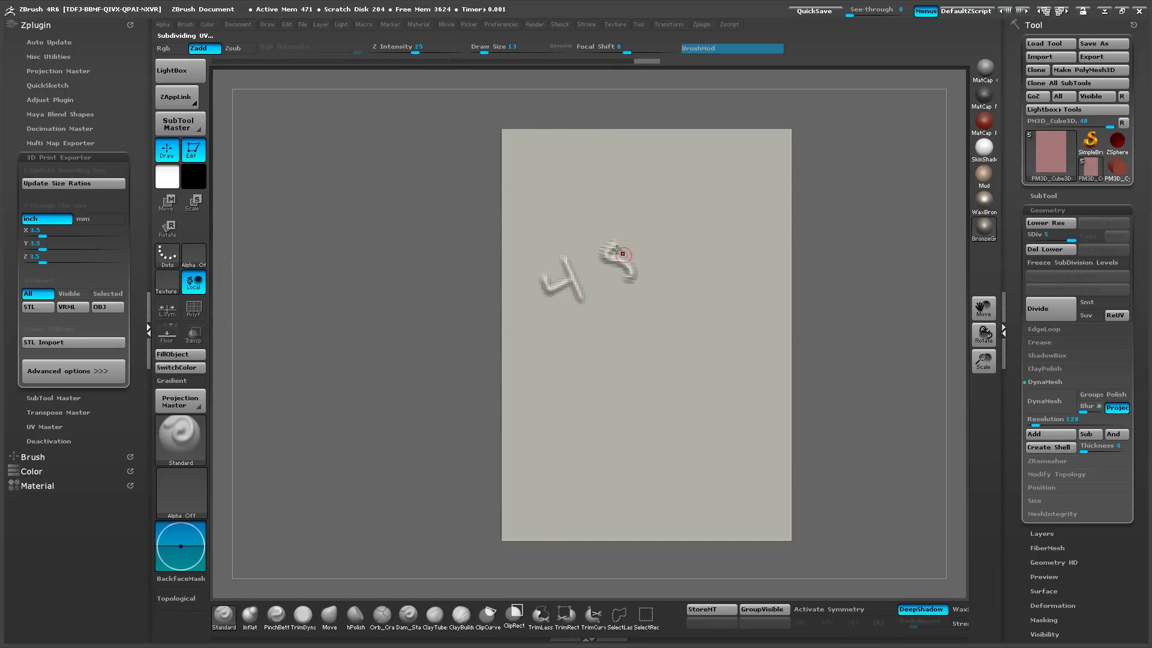
mouse_move(628, 226)
mouse_down()
mouse_move(603, 252)
mouse_move(617, 280)
mouse_up()
drag(627, 182, 636, 195)
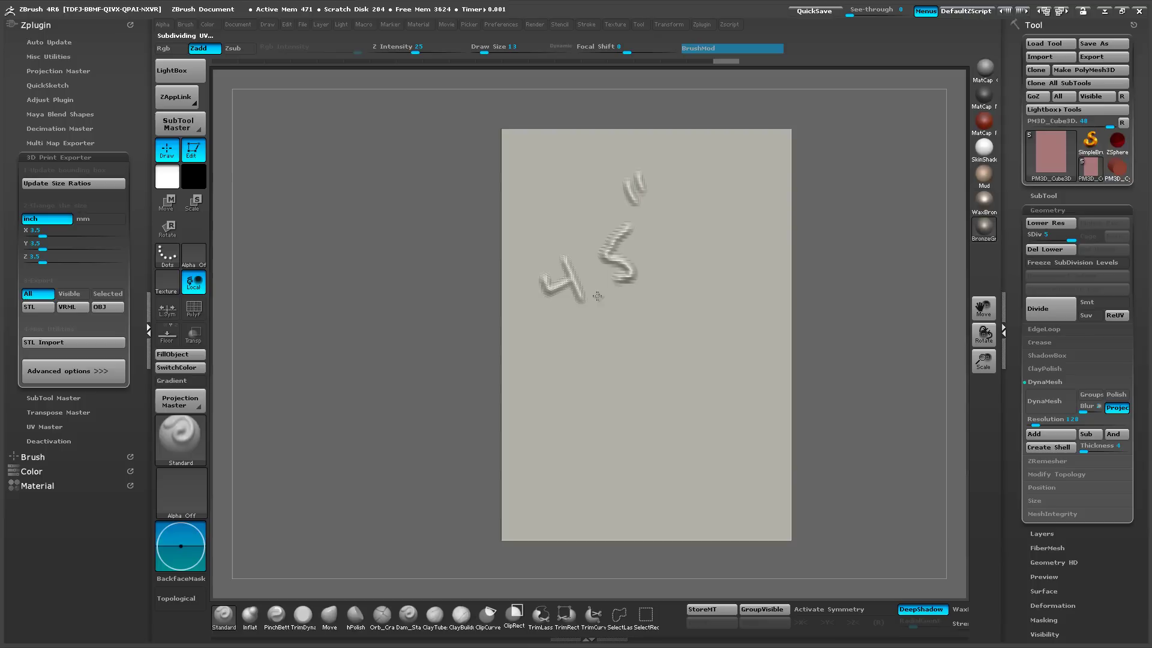
click(599, 295)
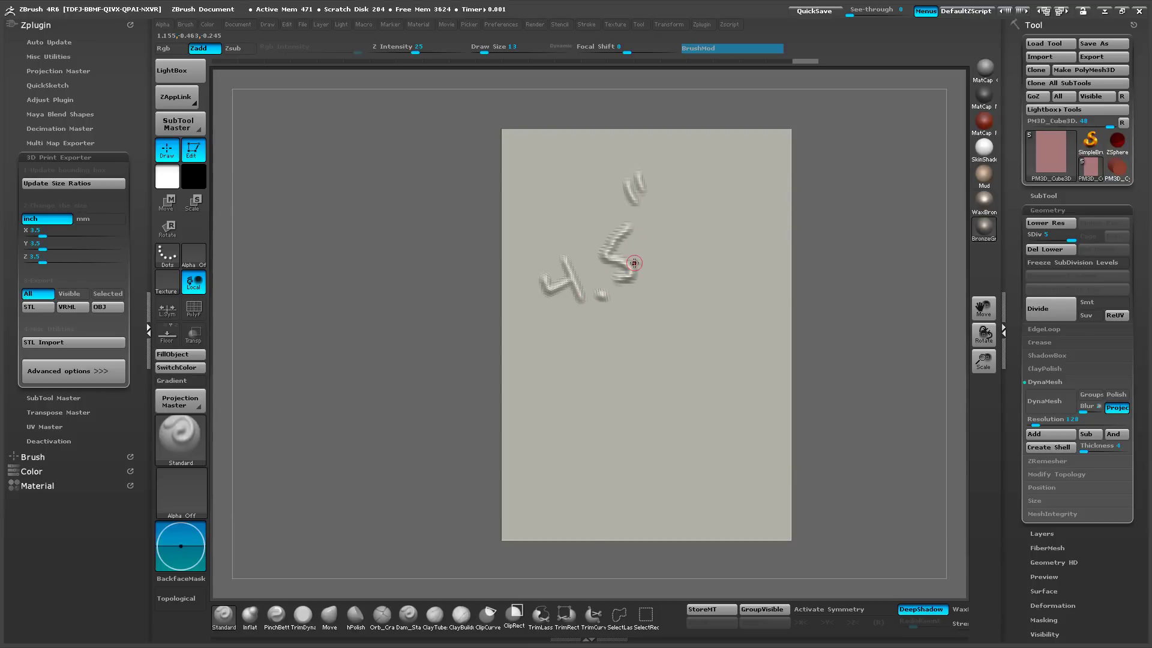
Rename the PM3D_Cube3D subtool as "4.5 inch".
click(1043, 196)
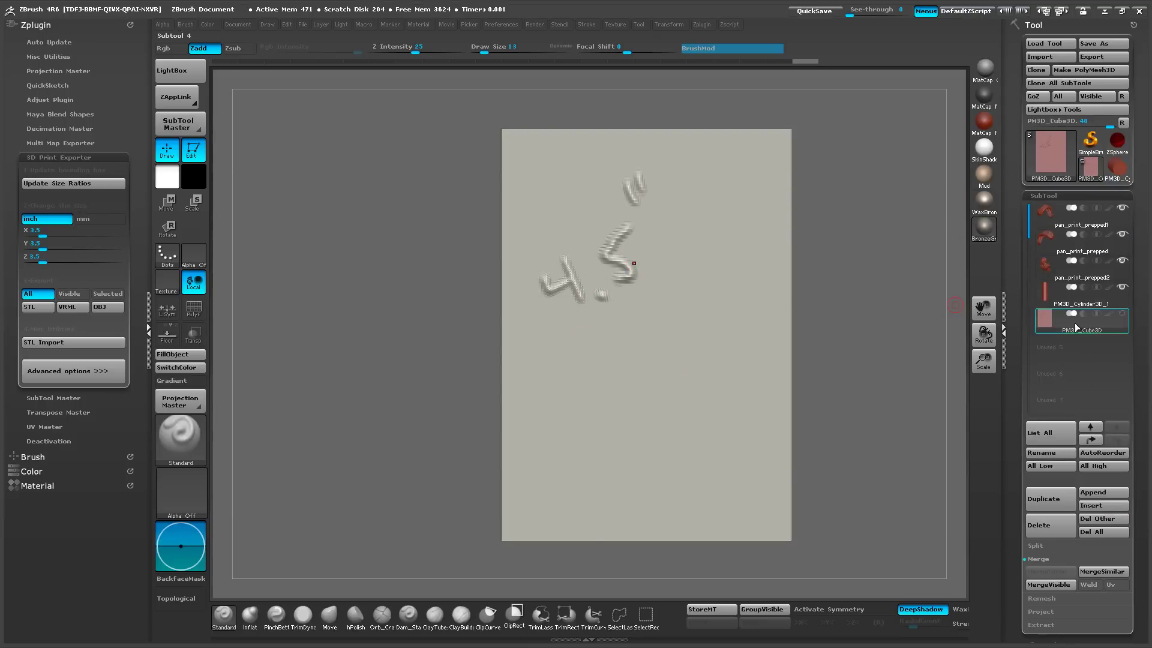
click(1047, 453)
text(4.)
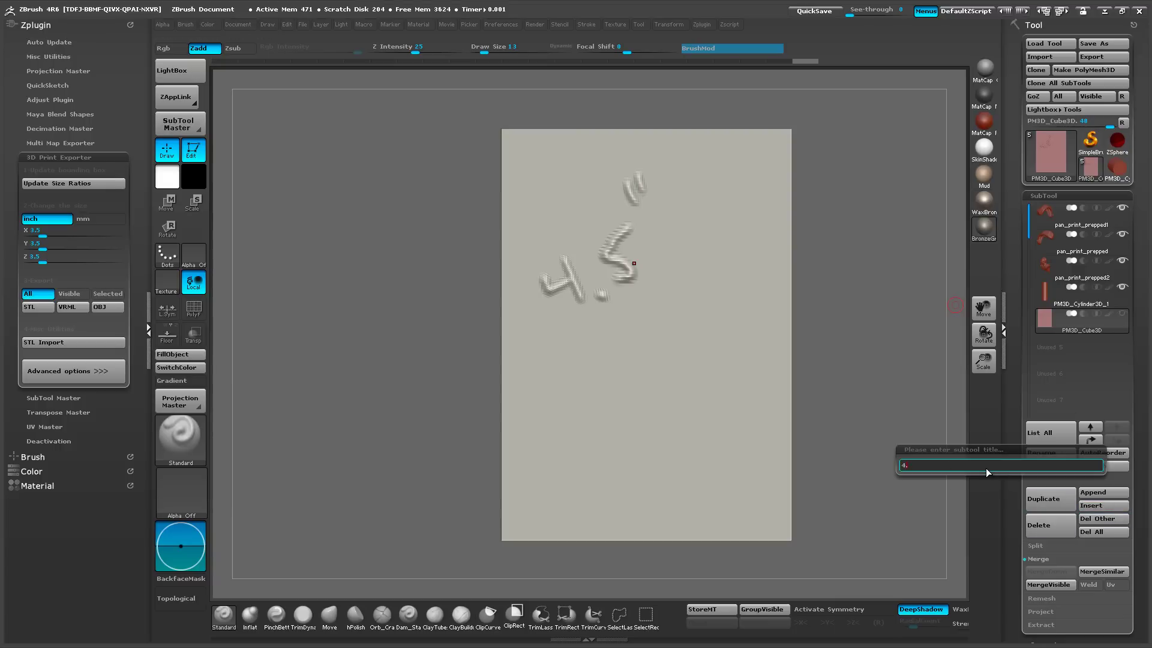
text(5 inch)
key(Return)
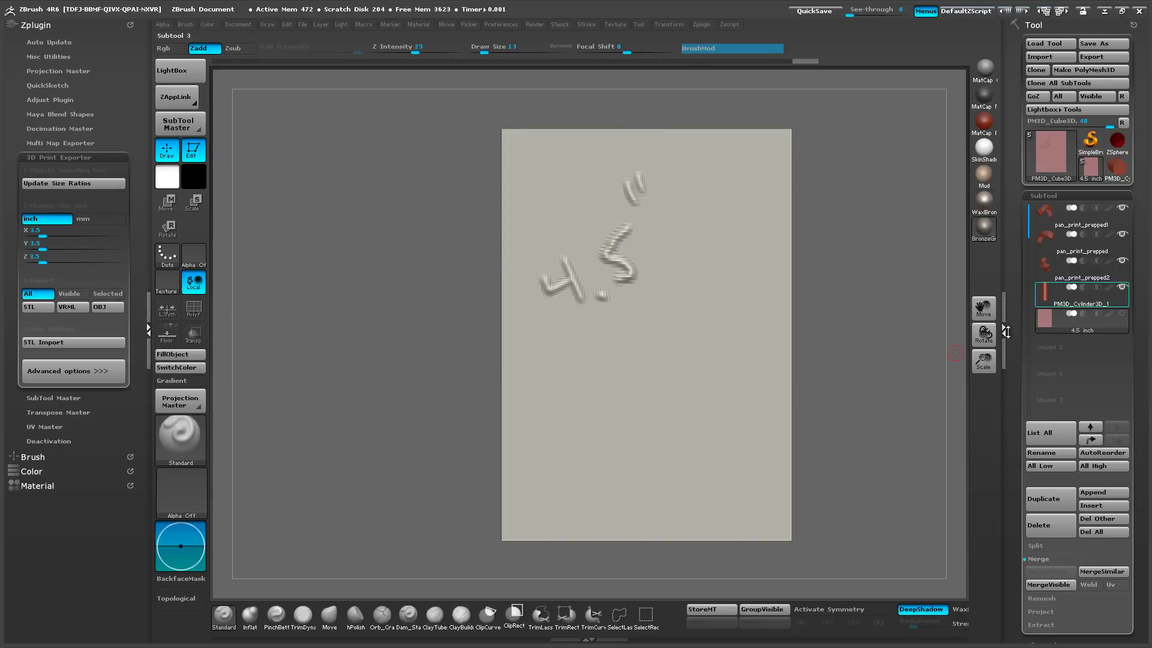
Reopen the 3D Print Exporter settings and hide the horns, body and cylinder, leaving only the 4.5 inch cube shown.
click(67, 157)
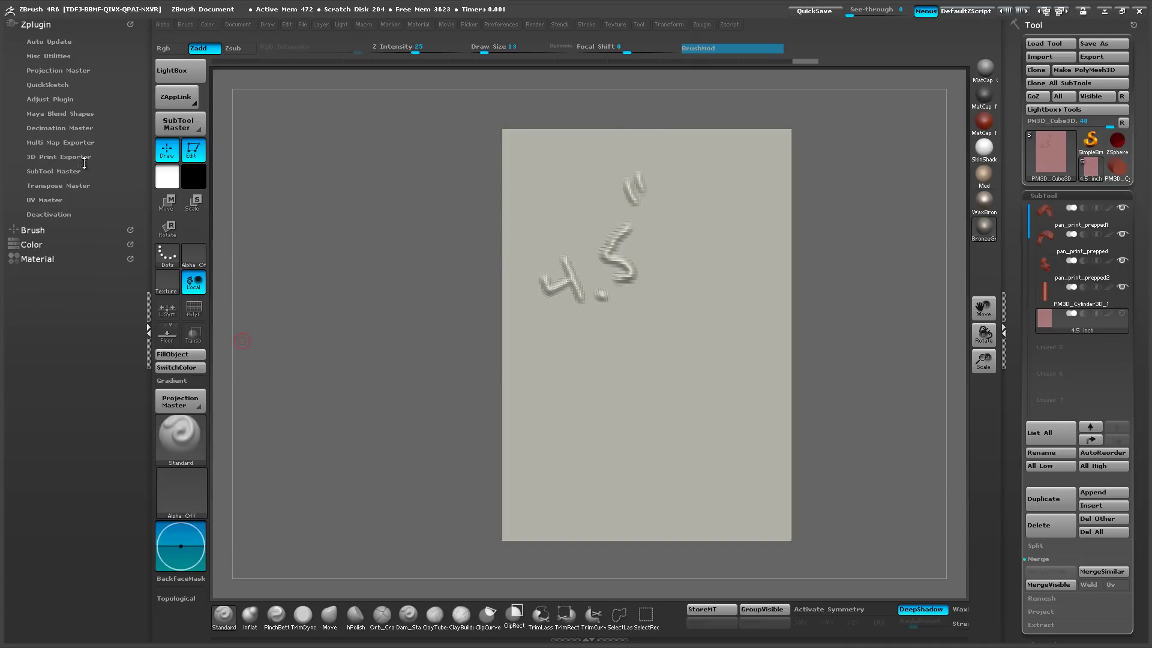
click(82, 157)
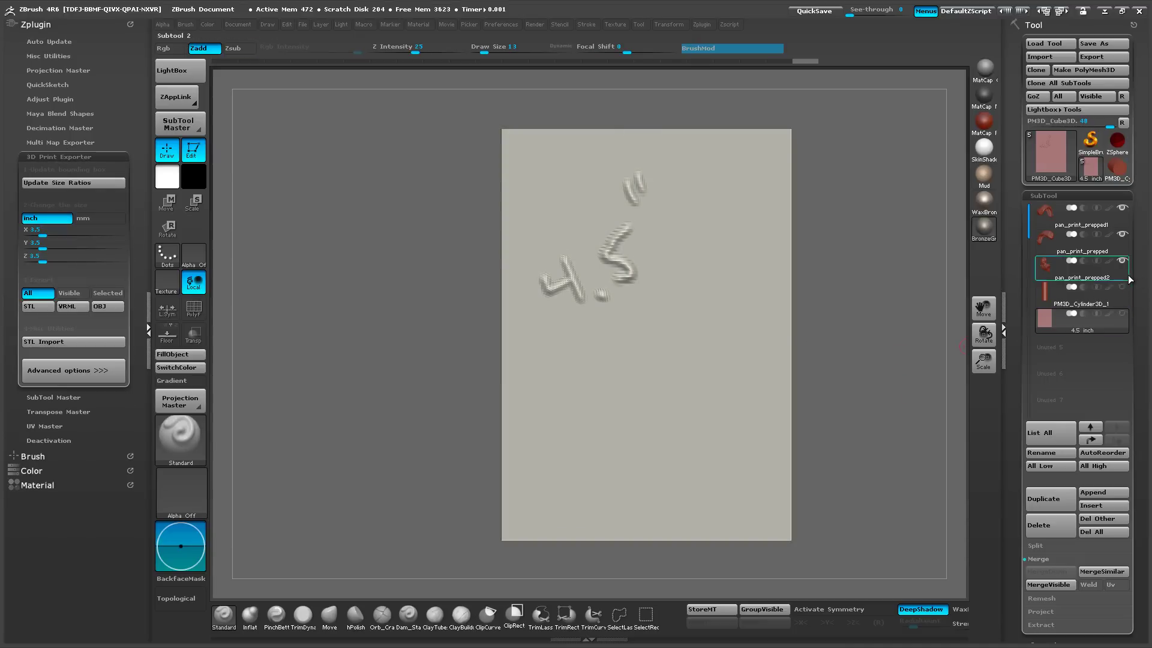
click(1121, 211)
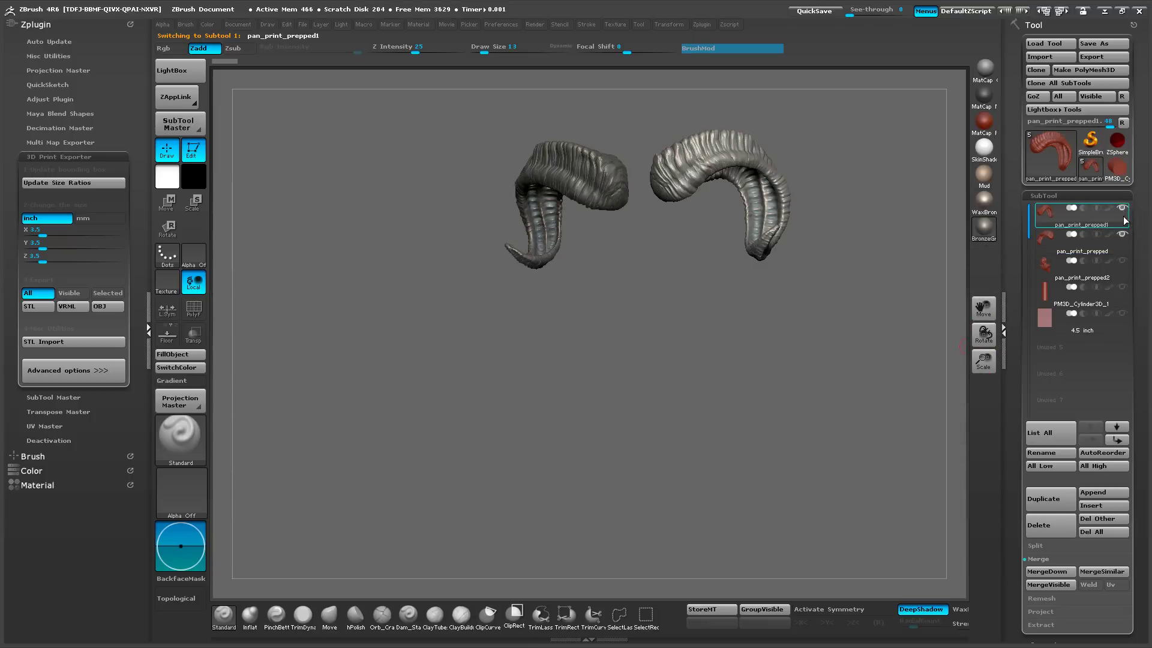
click(1121, 234)
click(1126, 316)
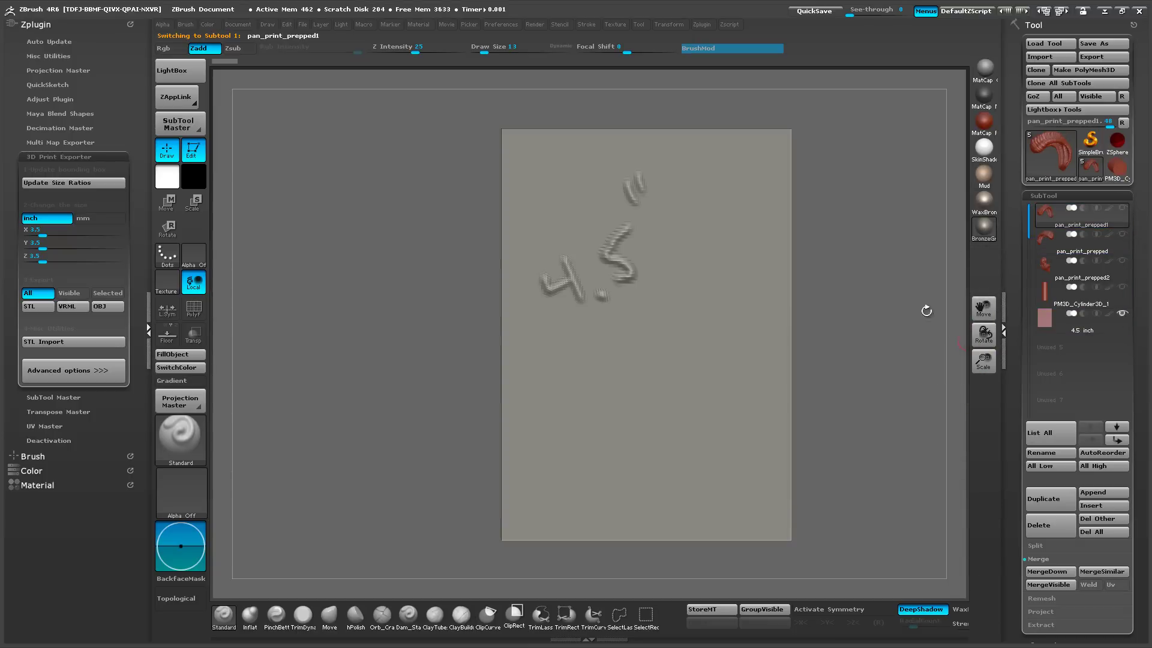
Update the size ratios from the 4.5 inch cube, select the cube, and set the Y height to 4.5 inches.
click(76, 185)
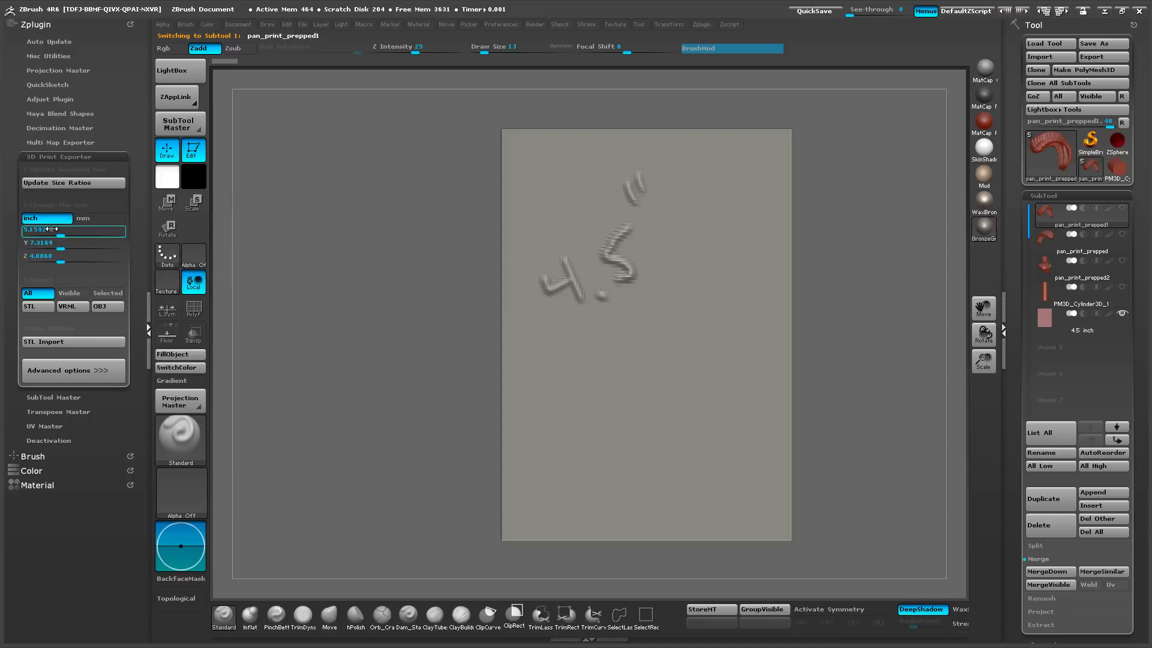
alt+click(615, 260)
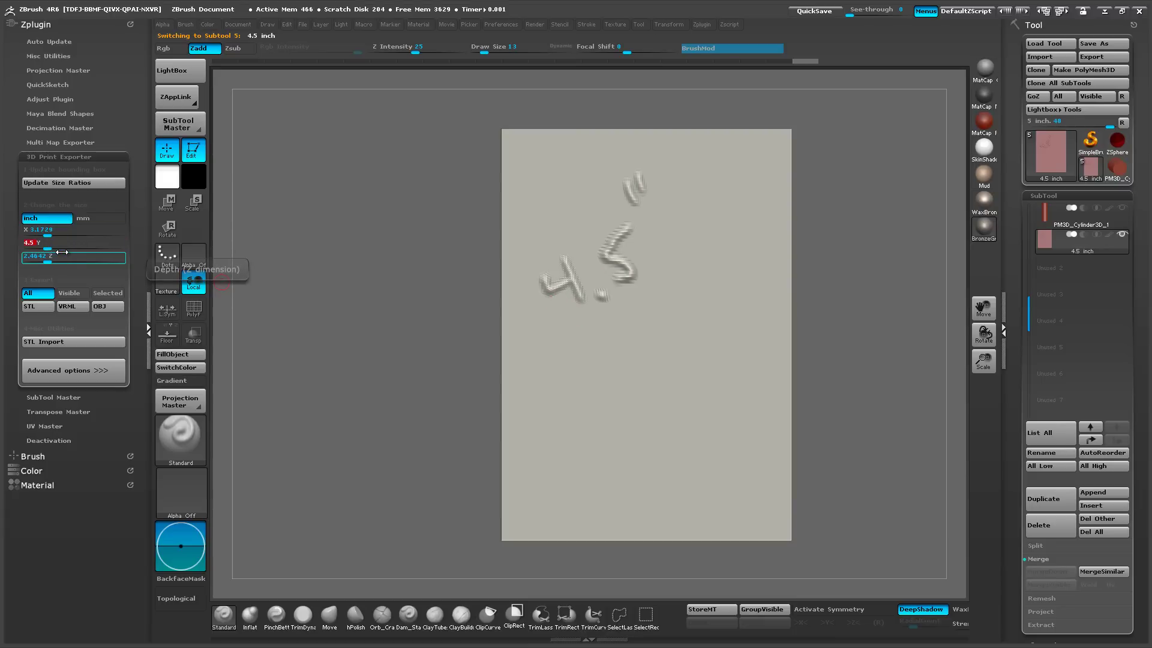
click(36, 255)
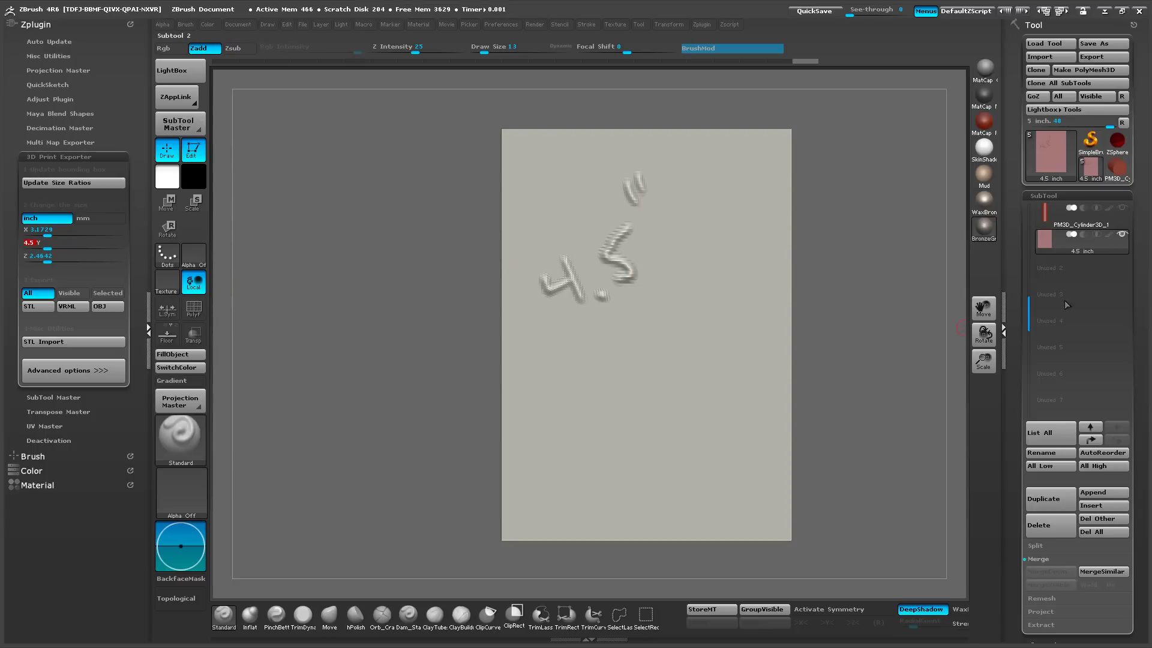
Hide the cube, show and select only the pan_print_prepped1 horn, and set the export scope to Selected.
drag(1028, 329, 1029, 251)
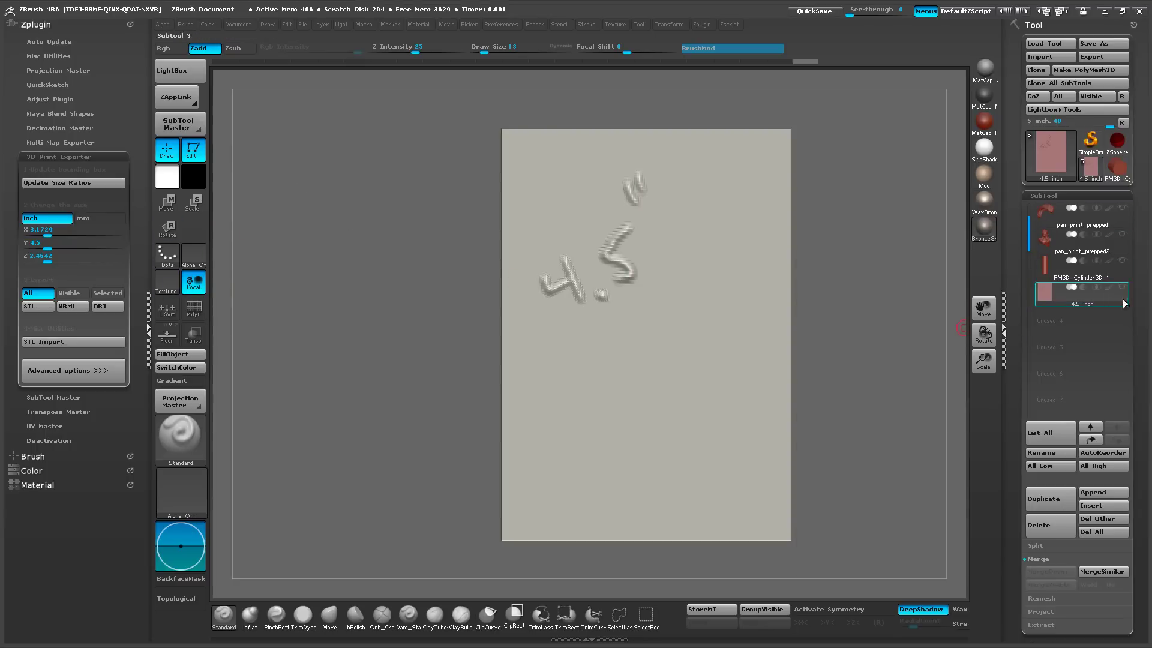
drag(1030, 234, 1032, 198)
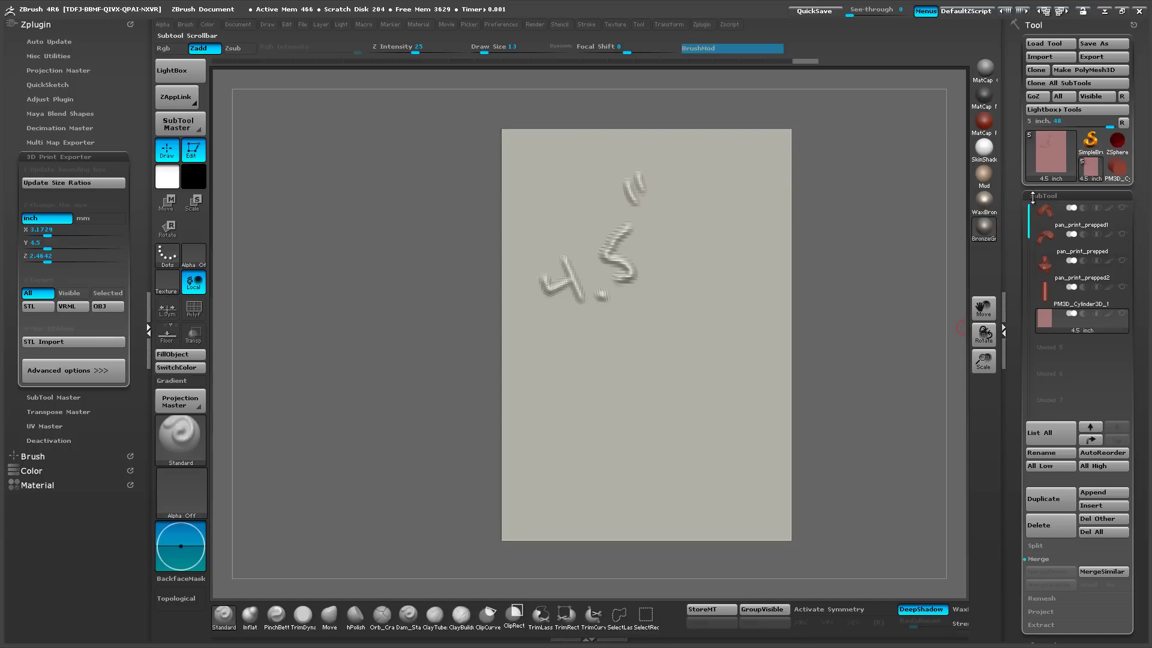
click(1121, 208)
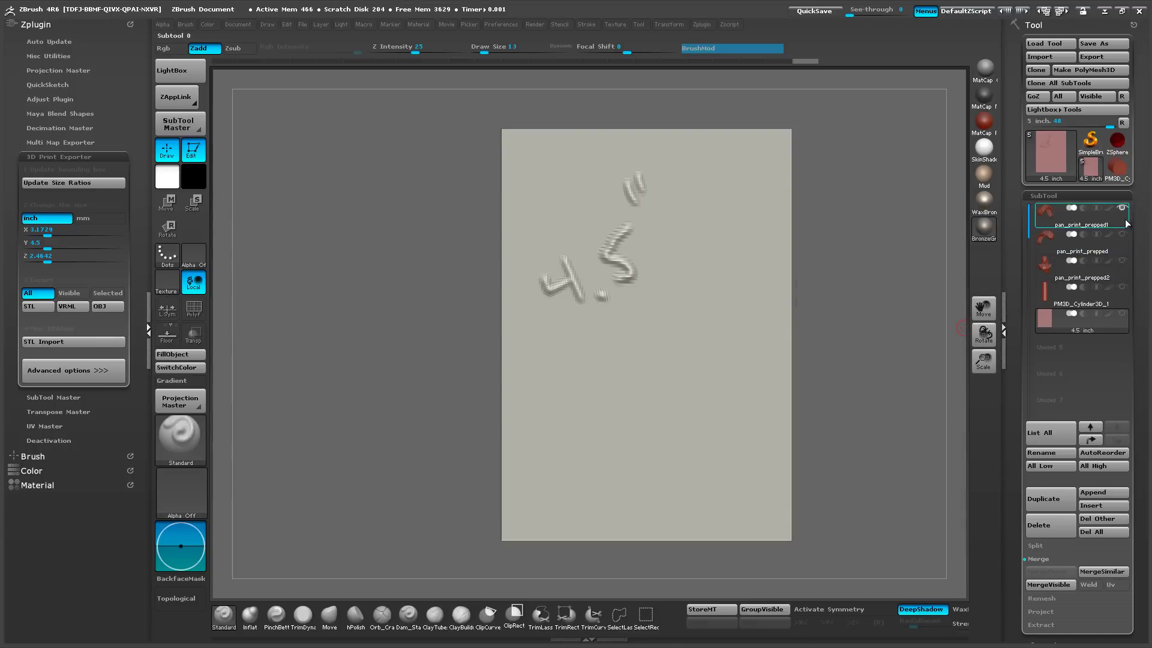
click(1047, 216)
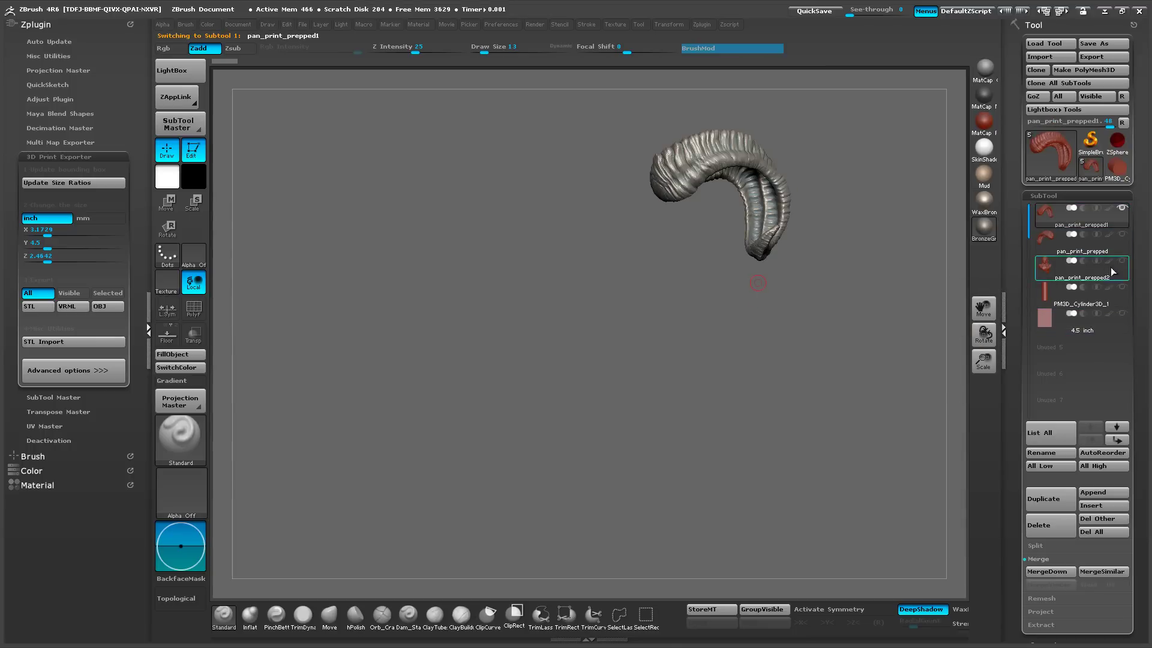
click(108, 292)
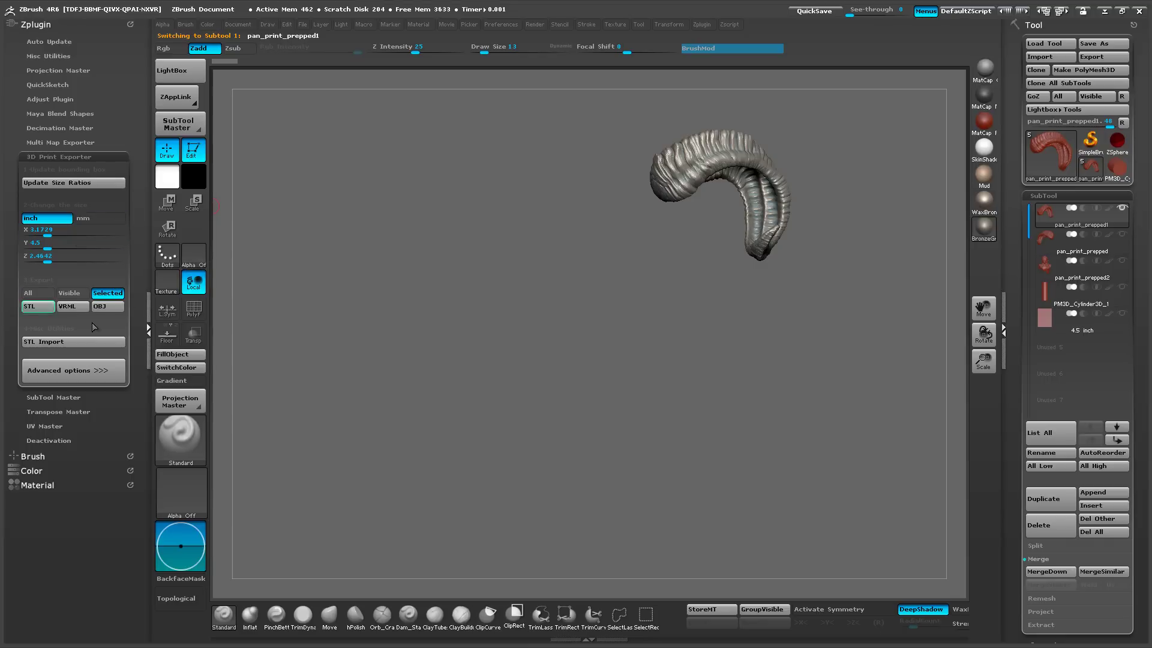
Switch the export units to mm and back to inch, and compare the Y height in both units.
click(96, 217)
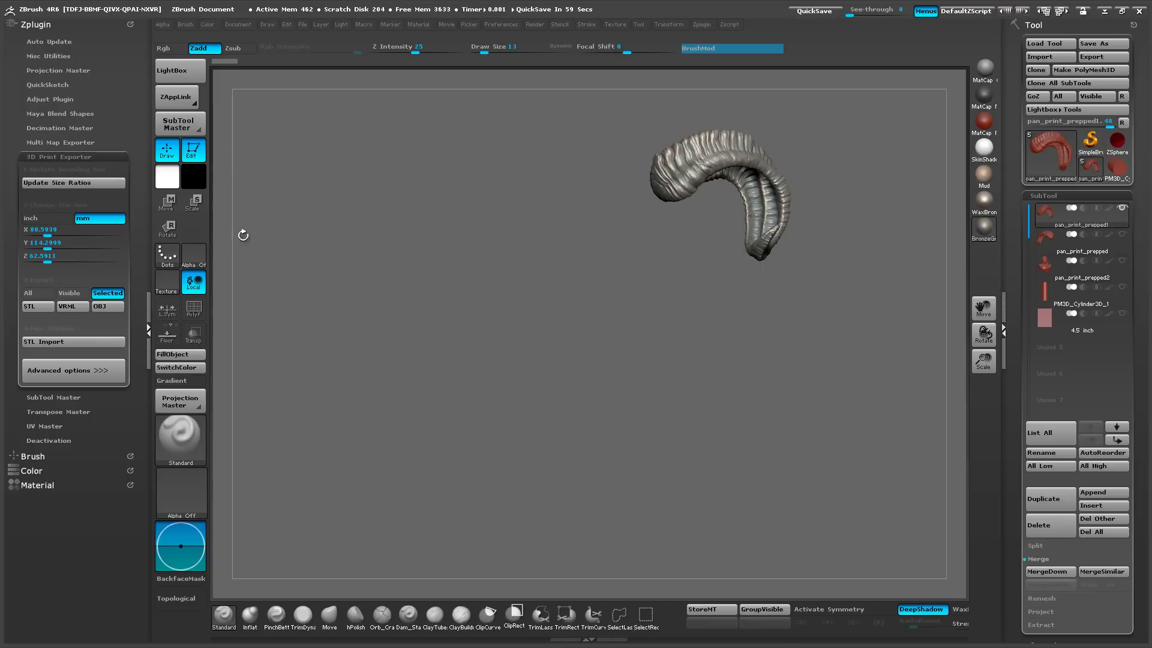
click(45, 243)
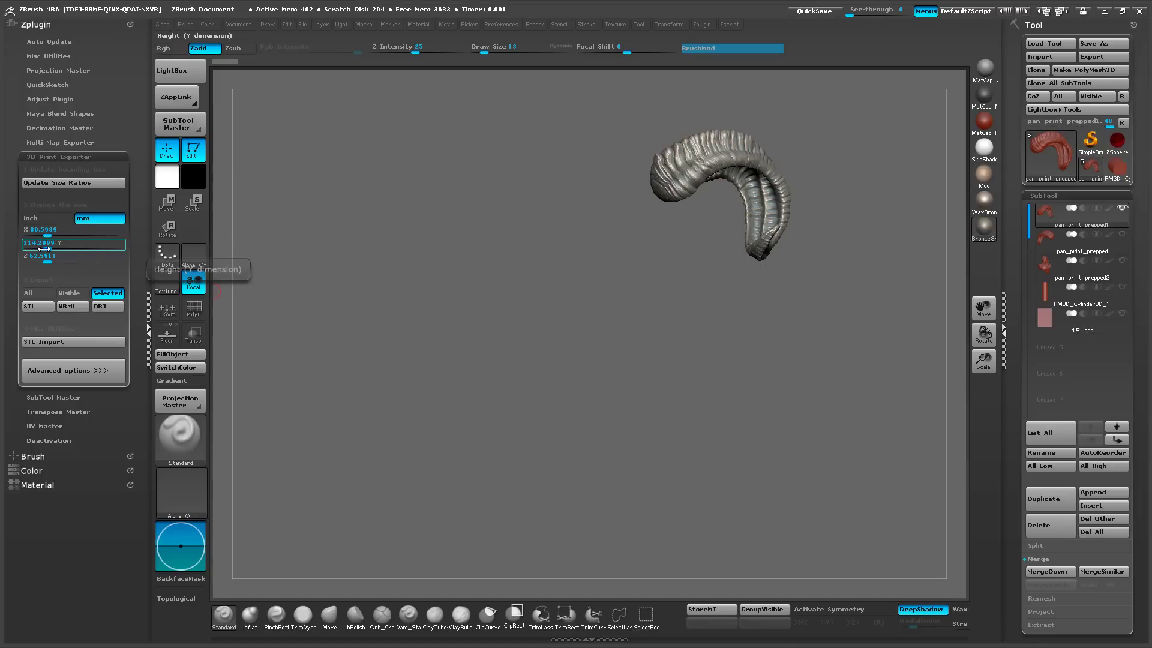
click(47, 219)
click(33, 258)
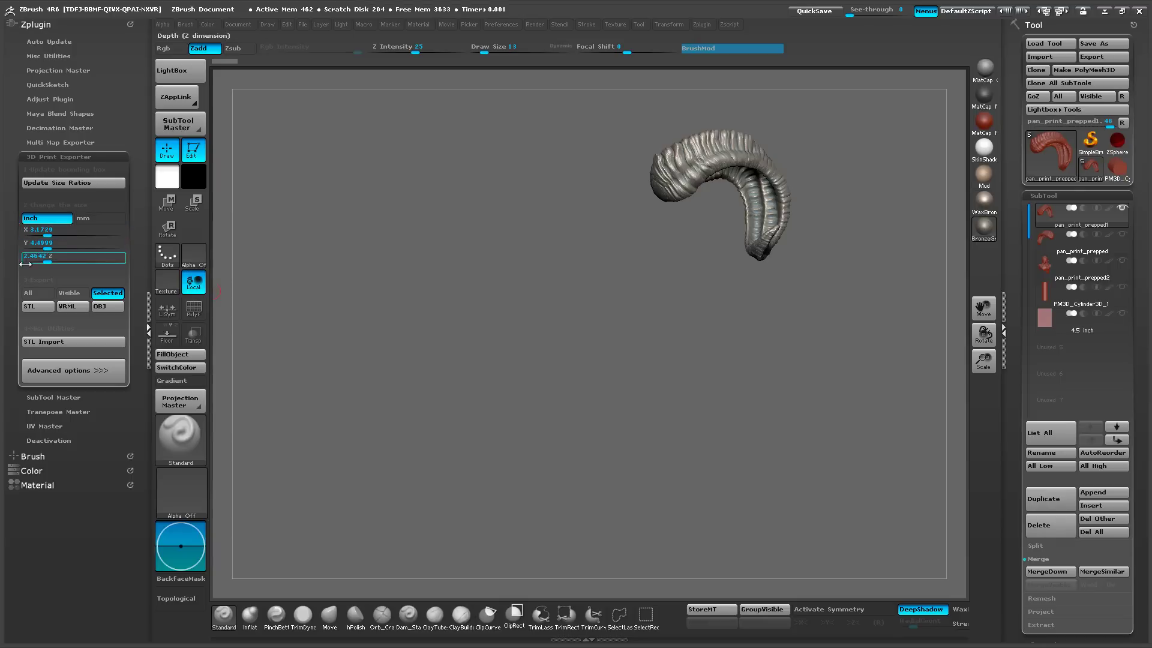
click(27, 248)
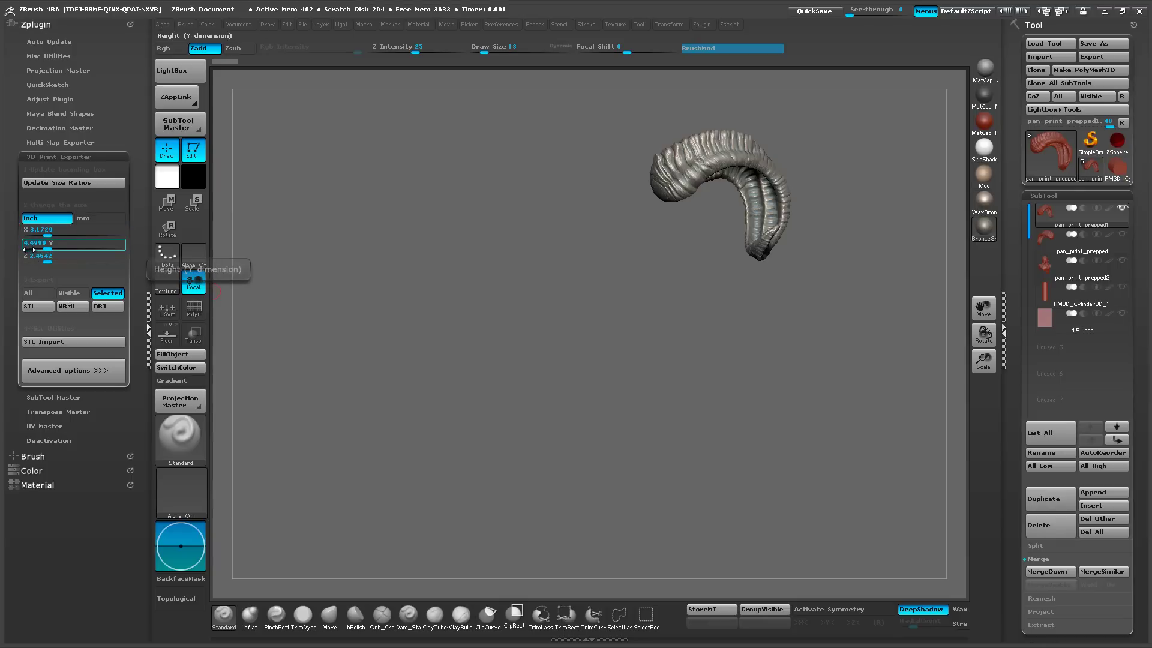
Select the 4.5 inch cube and handwrite a second decimal height value below its 4.5" label.
click(1044, 320)
mouse_move(570, 375)
mouse_down()
mouse_move(591, 424)
mouse_move(579, 400)
mouse_up()
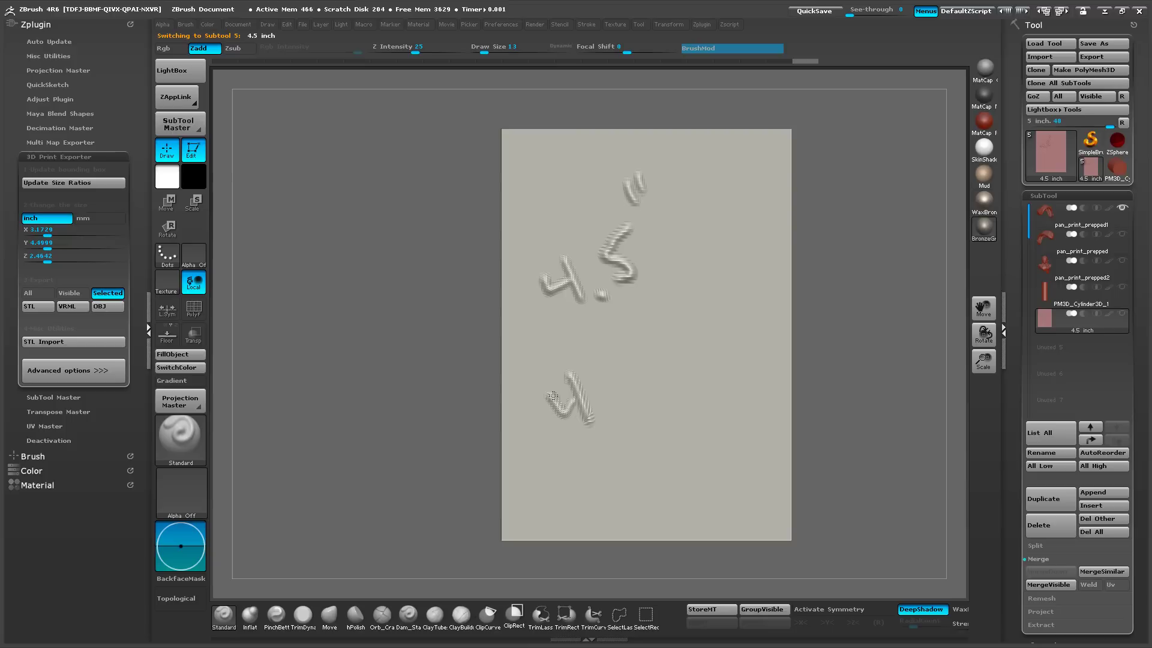
click(606, 406)
mouse_move(632, 346)
mouse_down()
mouse_move(645, 376)
mouse_move(637, 362)
mouse_up()
mouse_move(681, 319)
mouse_down()
mouse_move(691, 351)
mouse_move(684, 324)
mouse_up()
mouse_move(706, 286)
mouse_down()
mouse_move(716, 306)
mouse_move(703, 291)
mouse_move(741, 275)
mouse_up()
mouse_move(721, 250)
mouse_down()
mouse_move(758, 231)
mouse_move(761, 209)
mouse_move(745, 226)
mouse_move(739, 281)
mouse_move(703, 289)
mouse_move(684, 333)
mouse_up()
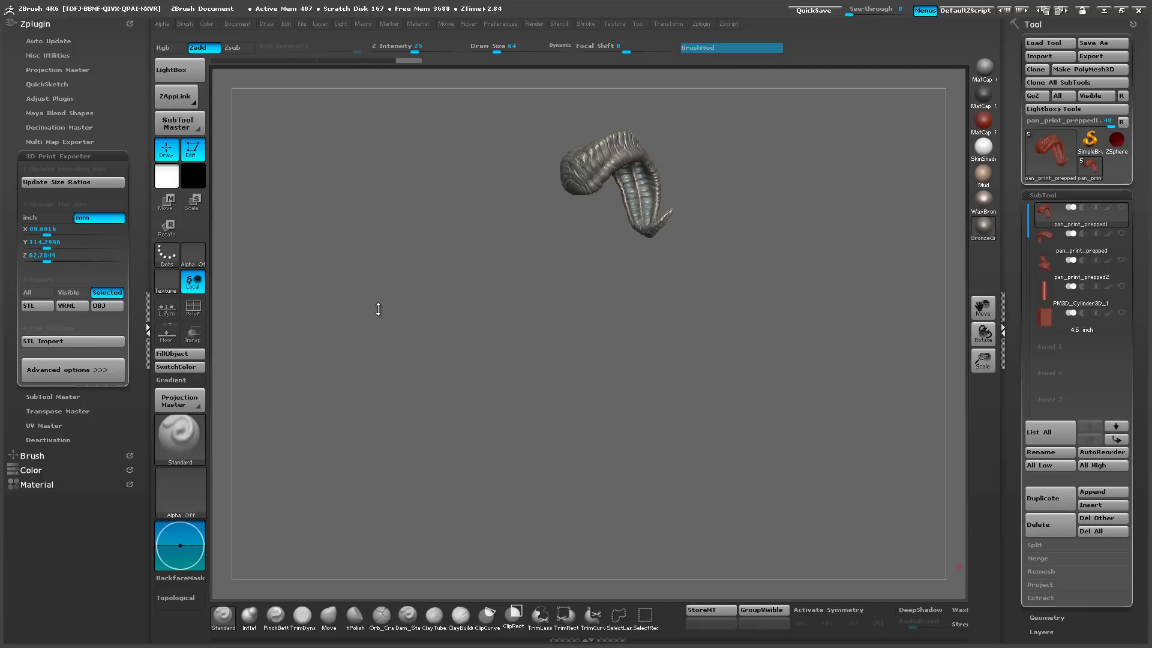
Export the selected pan_print_prepped1 horn as STL, replacing the existing l_horn.stl in the pan_print folder.
click(1048, 238)
click(37, 305)
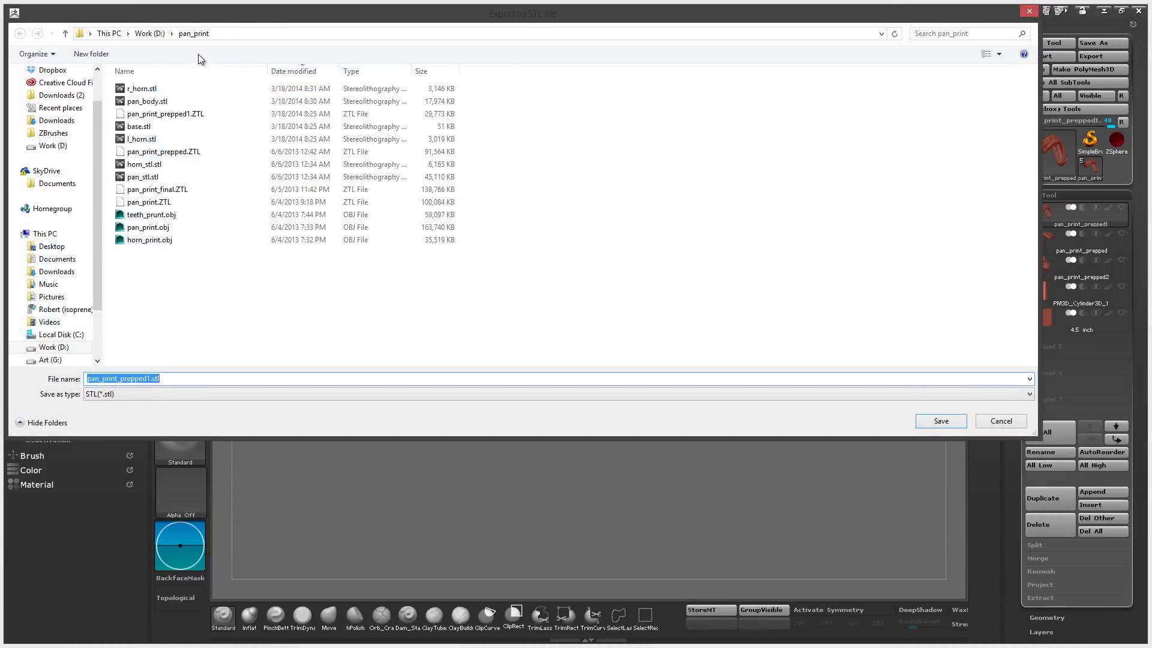
drag(263, 21, 349, 401)
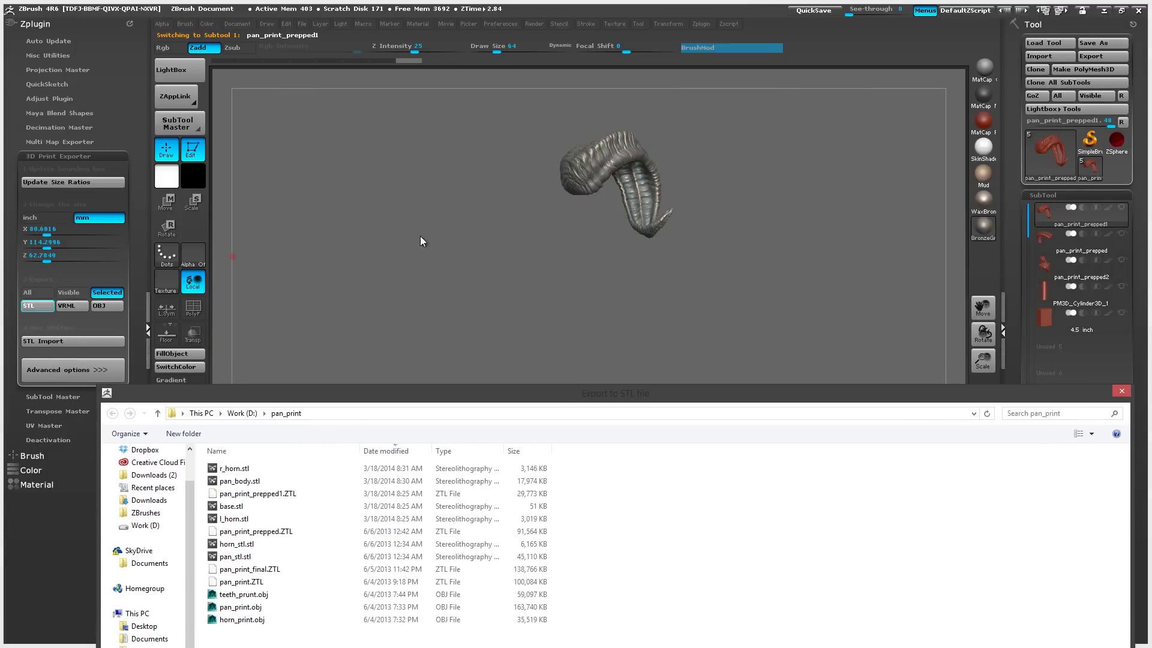
double_click(235, 519)
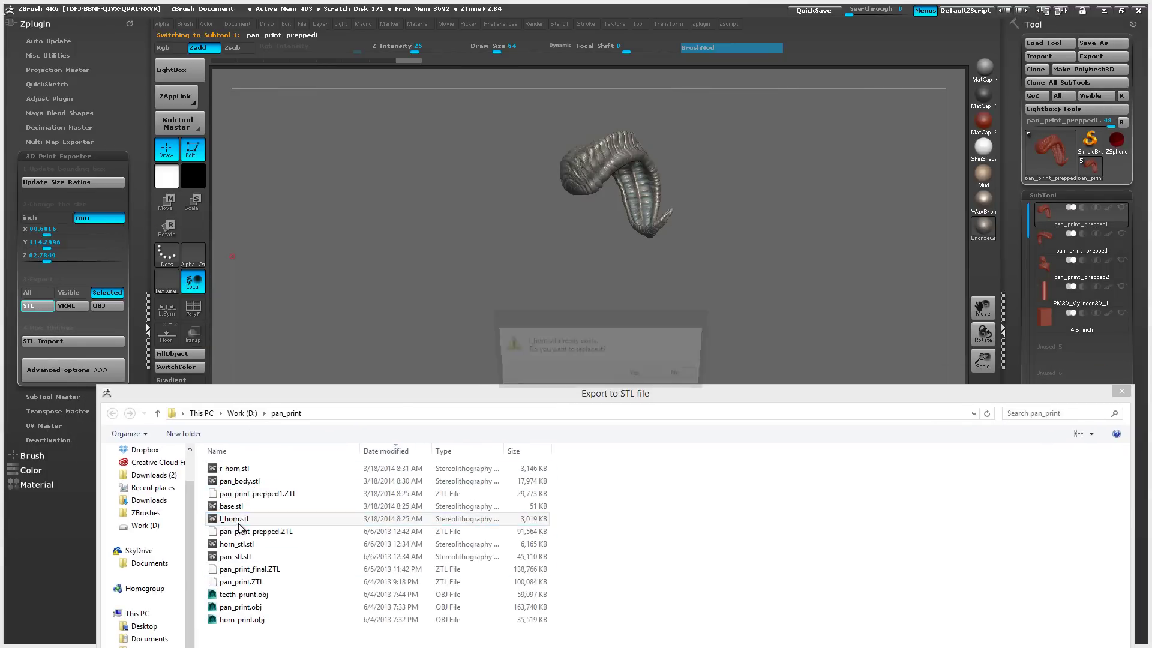
click(637, 377)
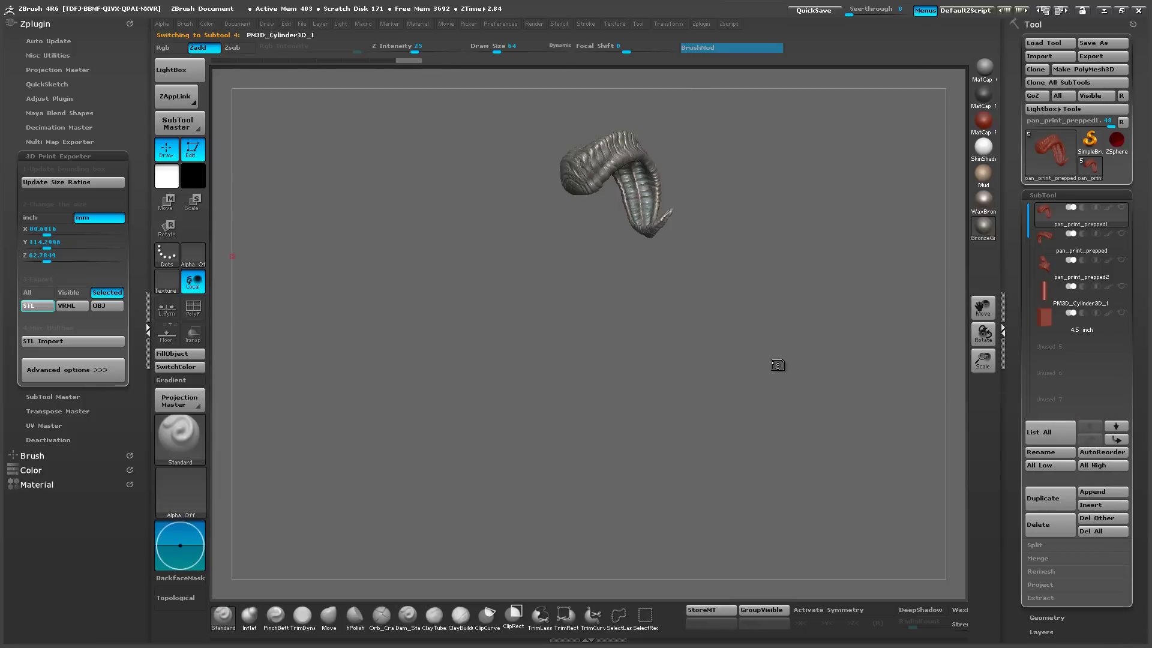
Select the pan_print_prepped horn and export it as STL, replacing the existing r_horn.stl.
click(1038, 251)
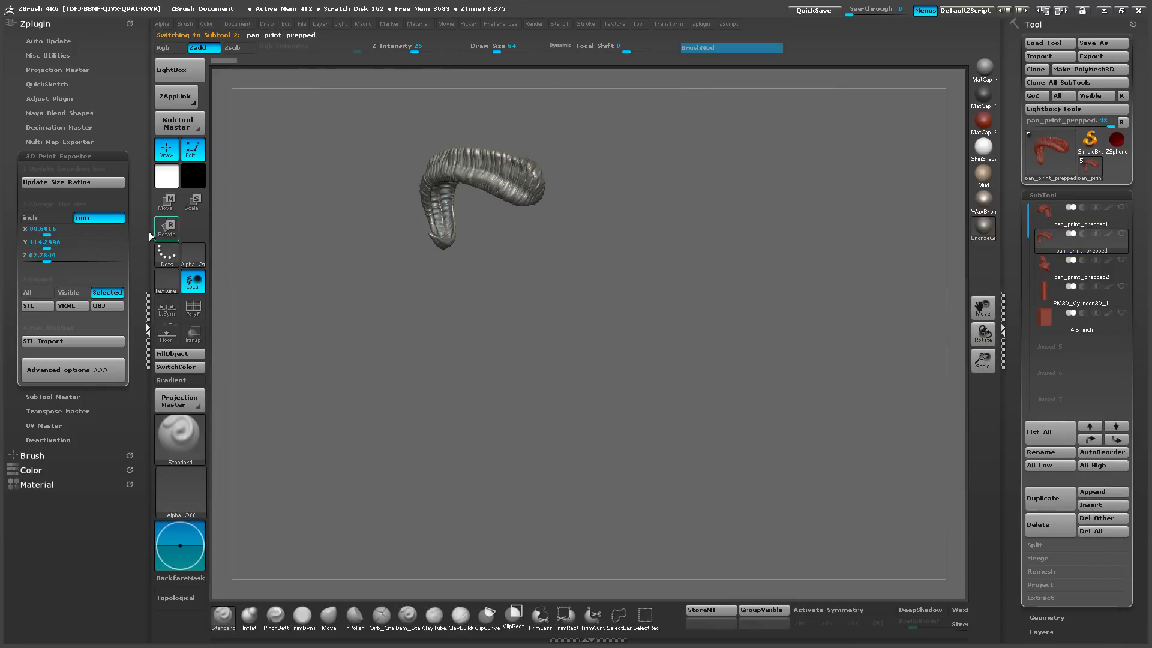
click(42, 307)
drag(409, 393, 436, 254)
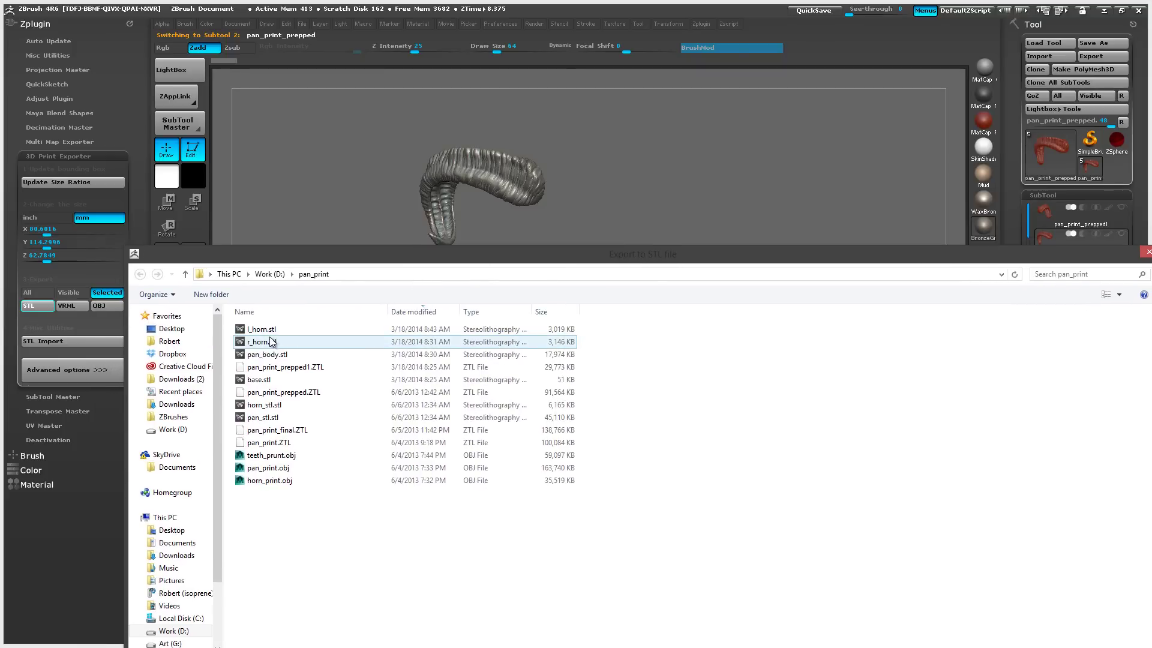
click(268, 355)
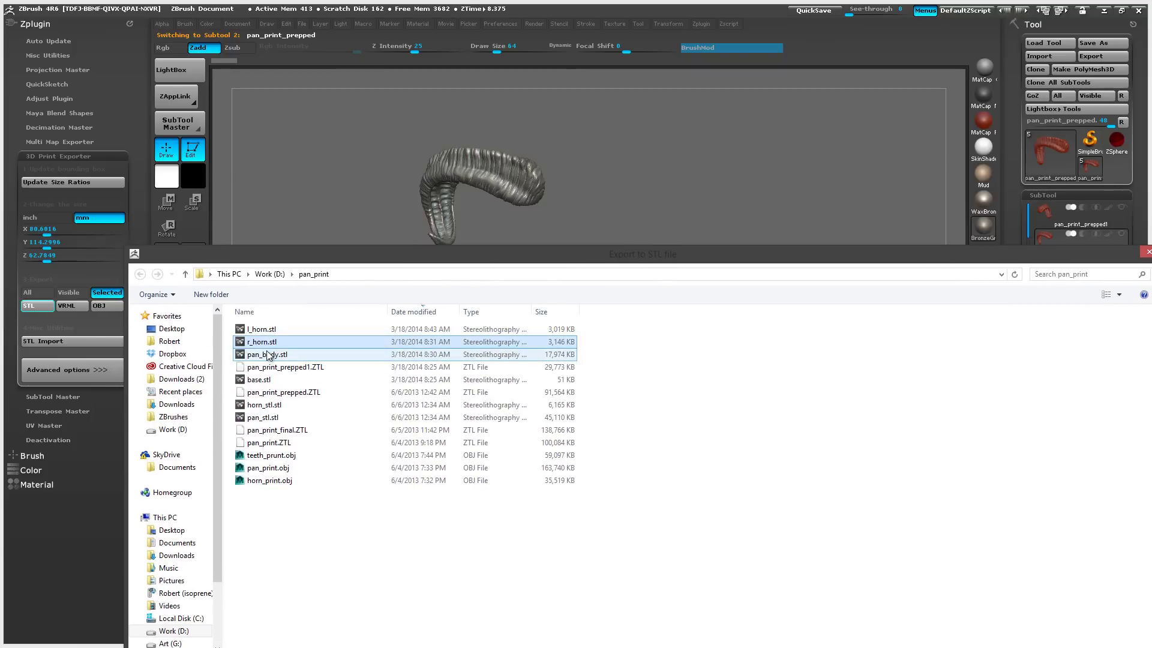
double_click(262, 342)
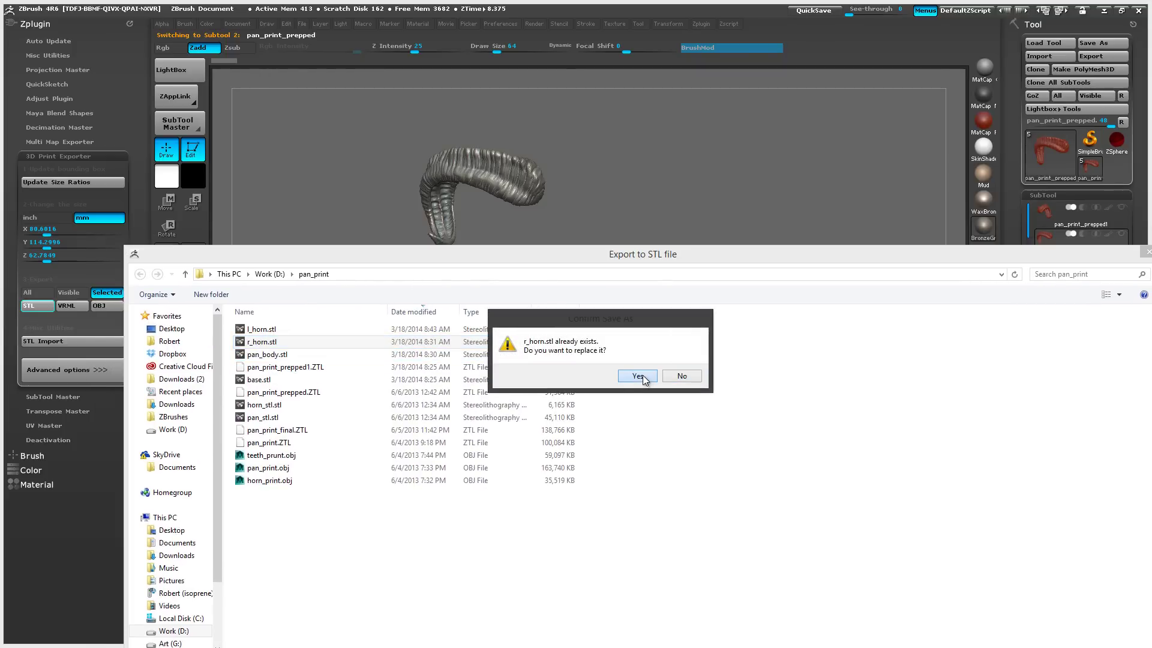
click(642, 374)
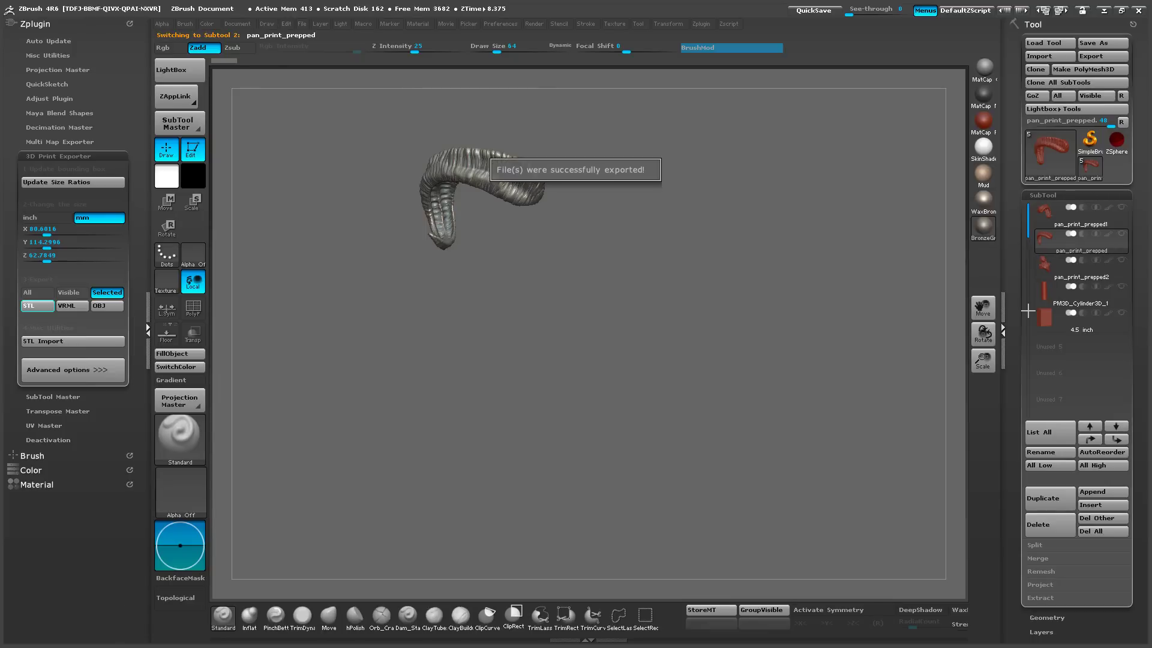
Export the pan_print_prepped2 body over pan_body.stl and the PM3D_Cylinder3D_1 base cylinder as STL.
click(1043, 271)
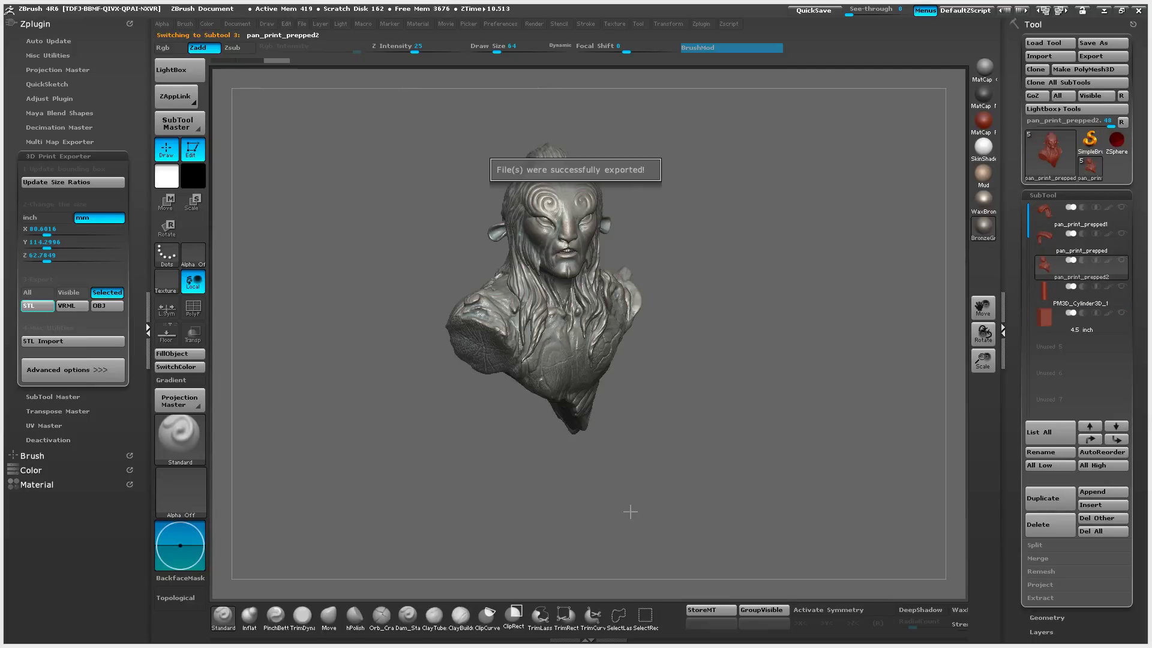
click(1046, 294)
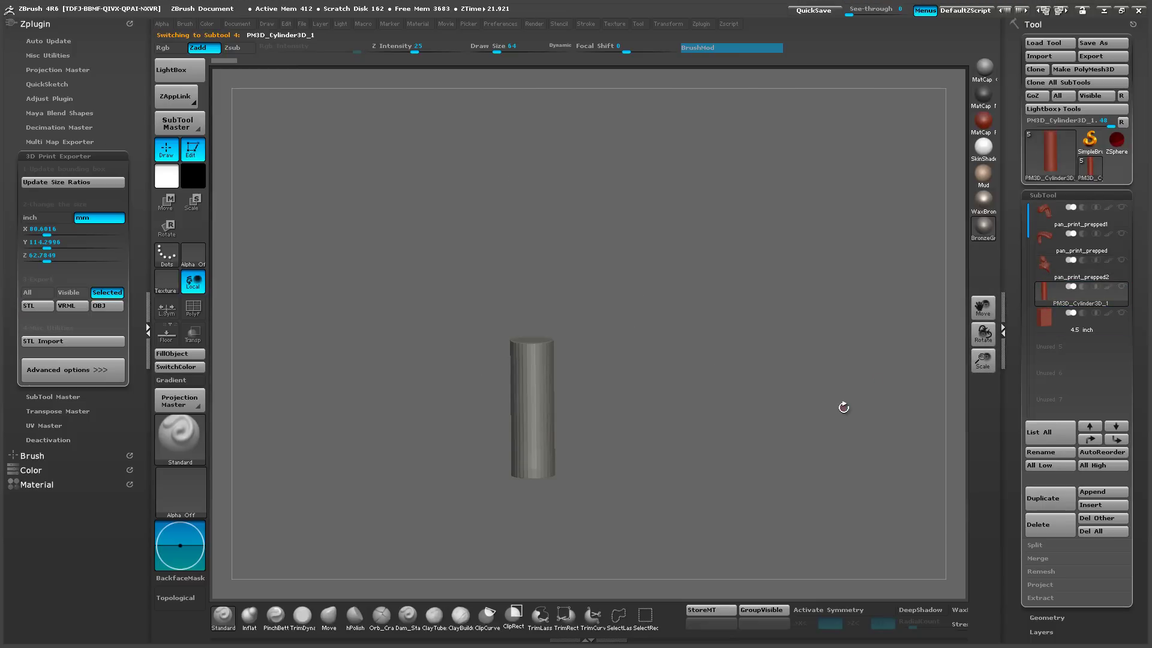
click(51, 309)
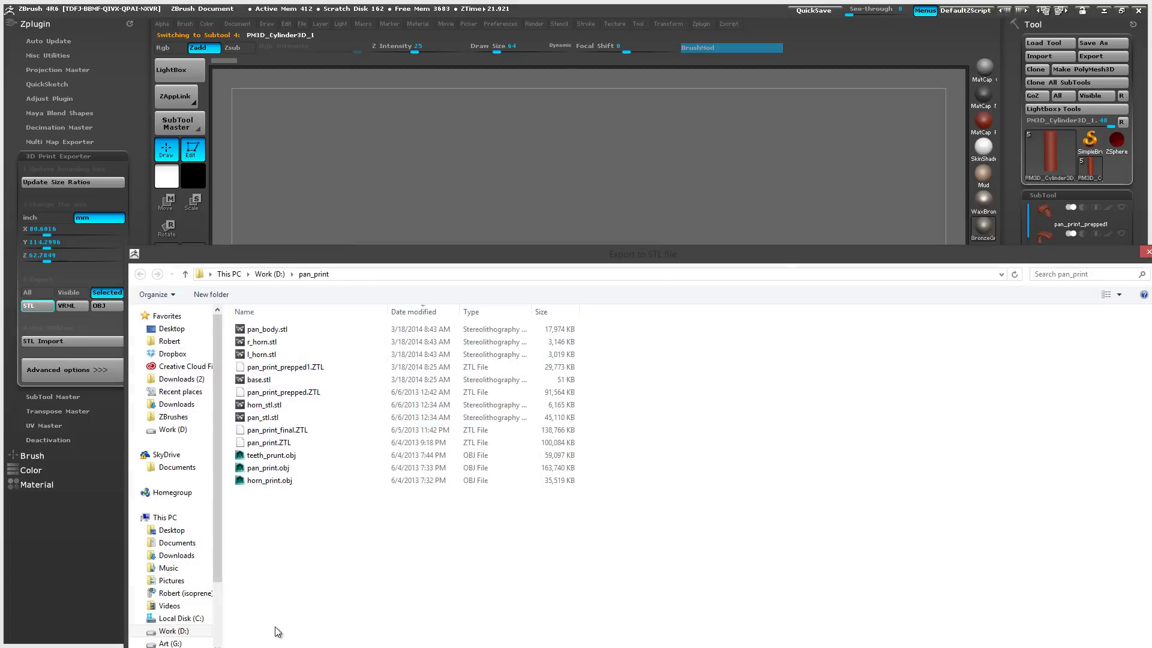
key(Return)
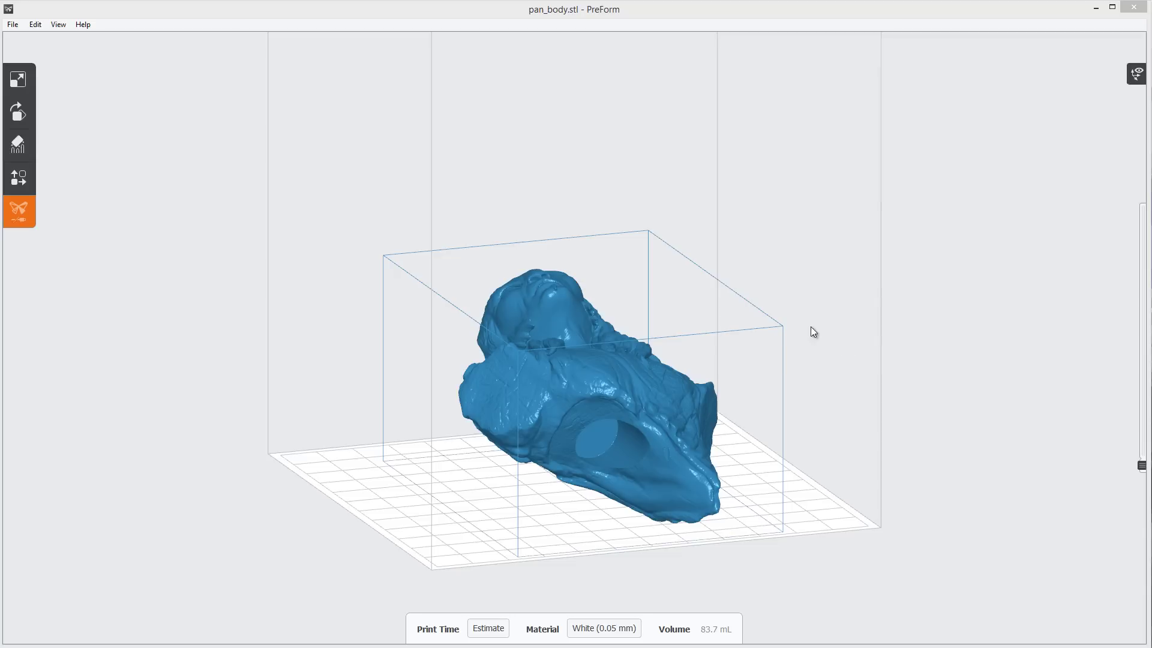
In PreForm, add r_horn.stl to the build platform that holds pan_body.stl.
right_drag(810, 326, 294, 156)
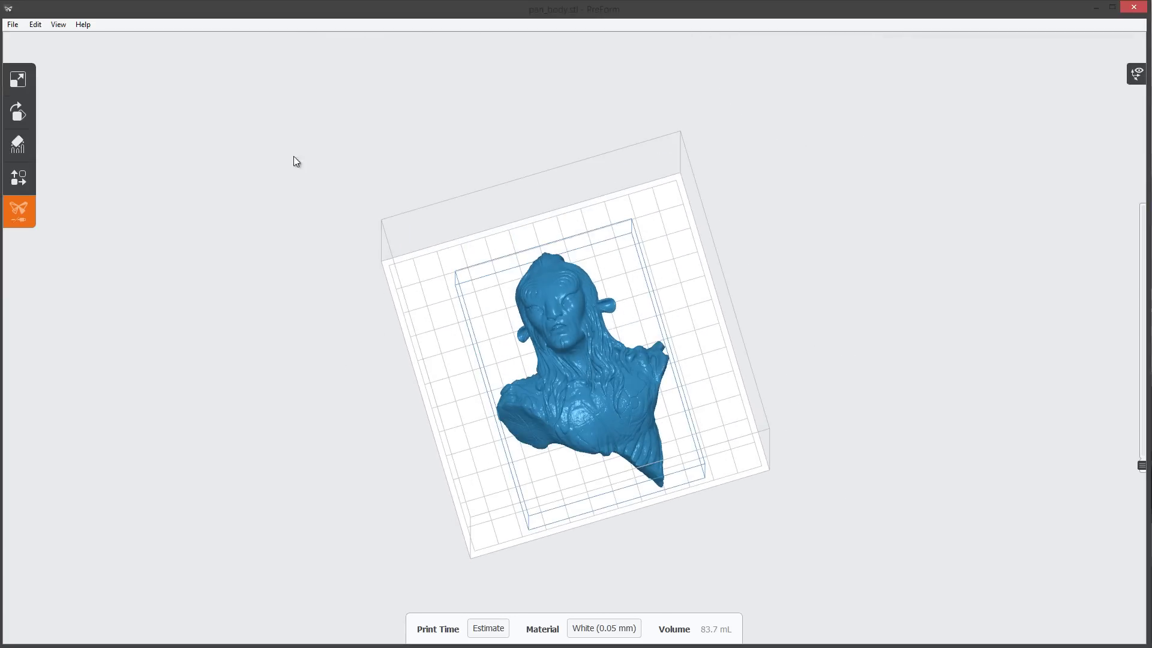
click(13, 24)
click(27, 49)
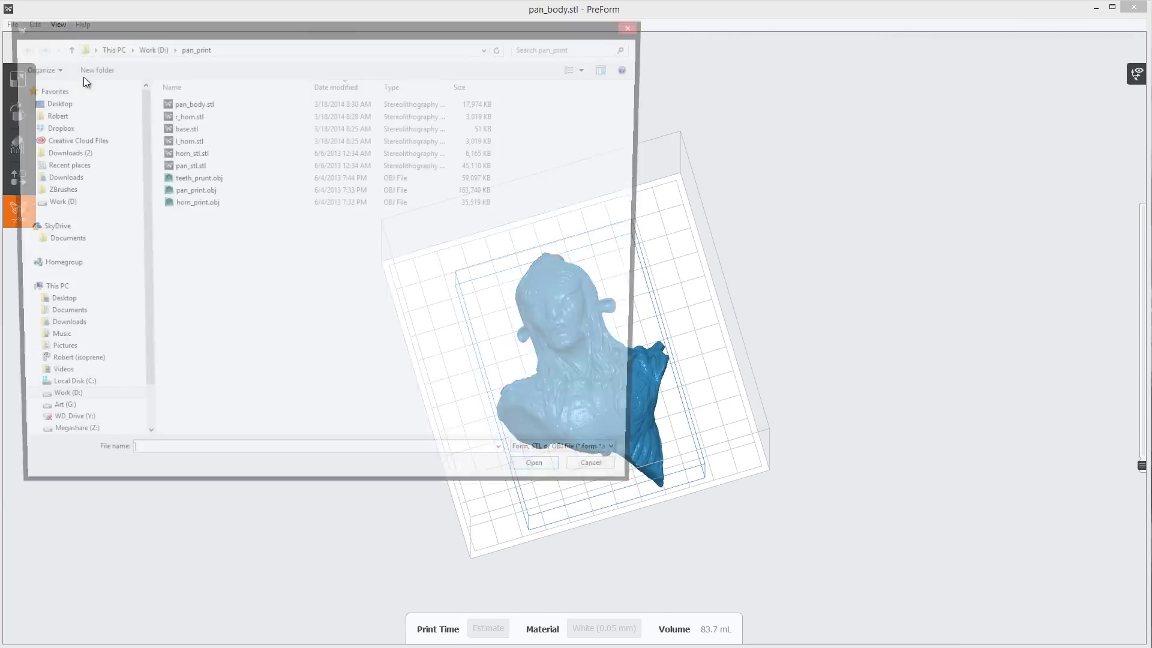
double_click(186, 116)
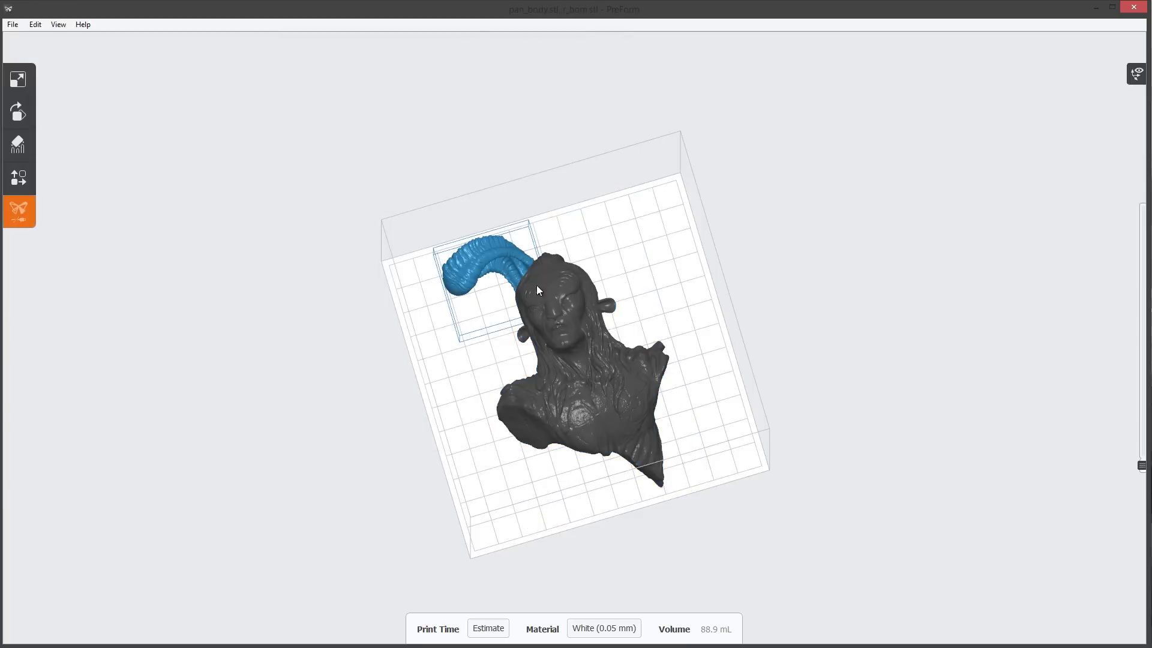
Load the re-exported r_horn.stl as the second horn on the build platform.
click(13, 25)
click(35, 52)
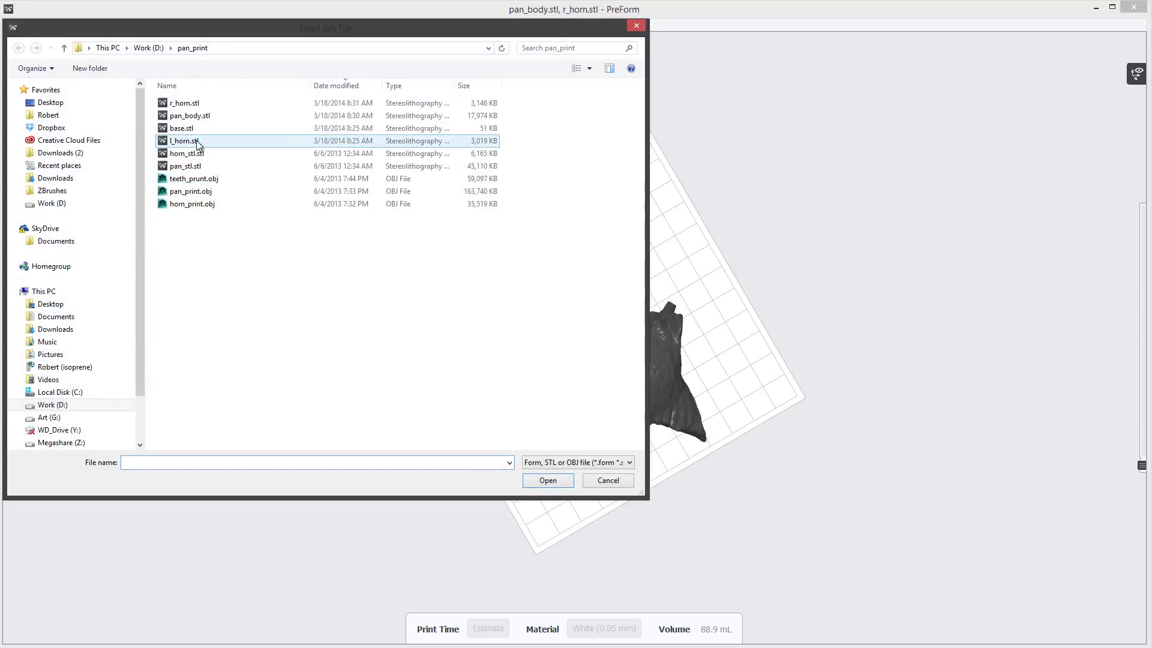
double_click(195, 109)
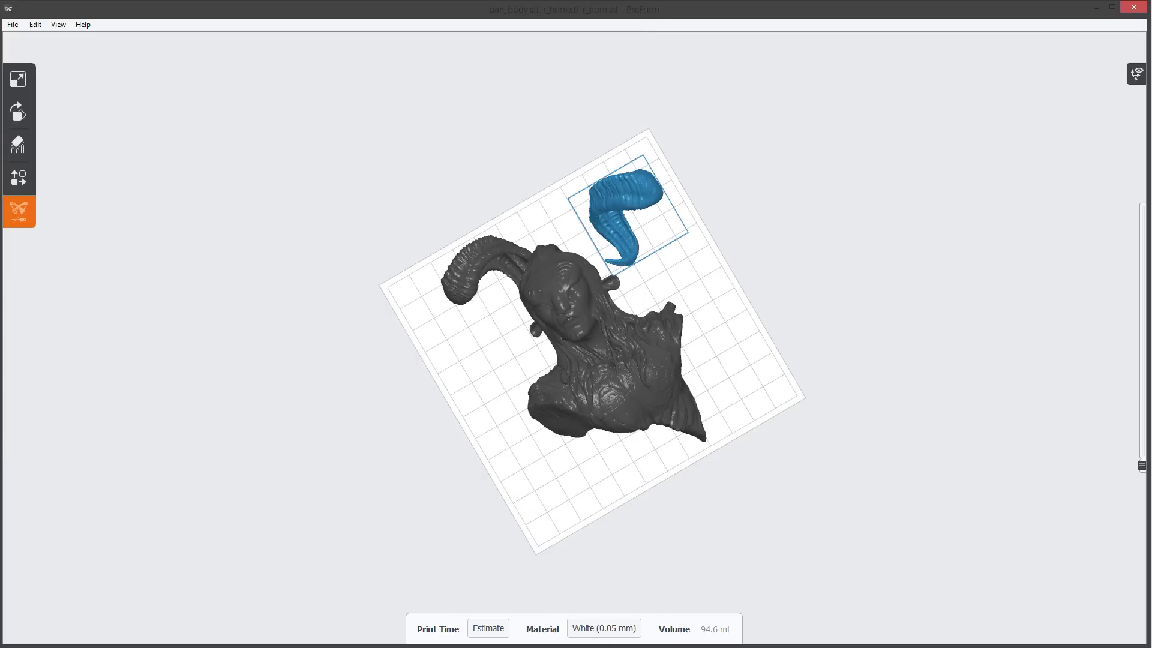
Select the horn overlapping the head and automatically orient it for printing with Orient Selected.
right_drag(585, 339, 617, 283)
scroll(598, 340, up, 3)
right_drag(599, 339, 691, 387)
click(761, 300)
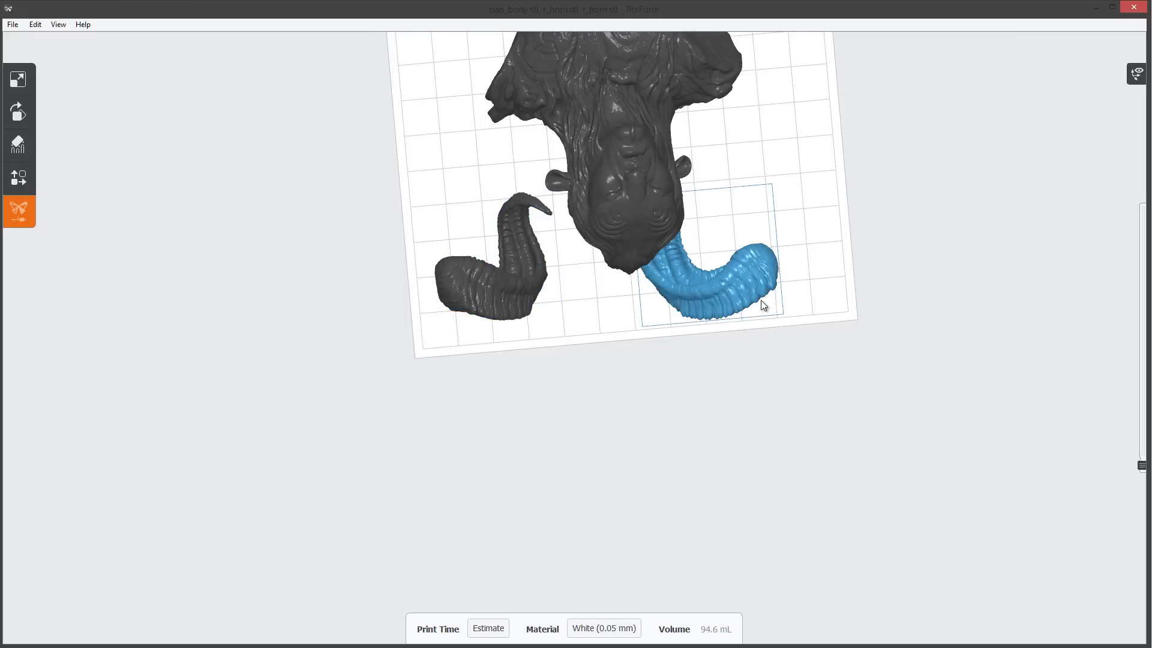
click(18, 112)
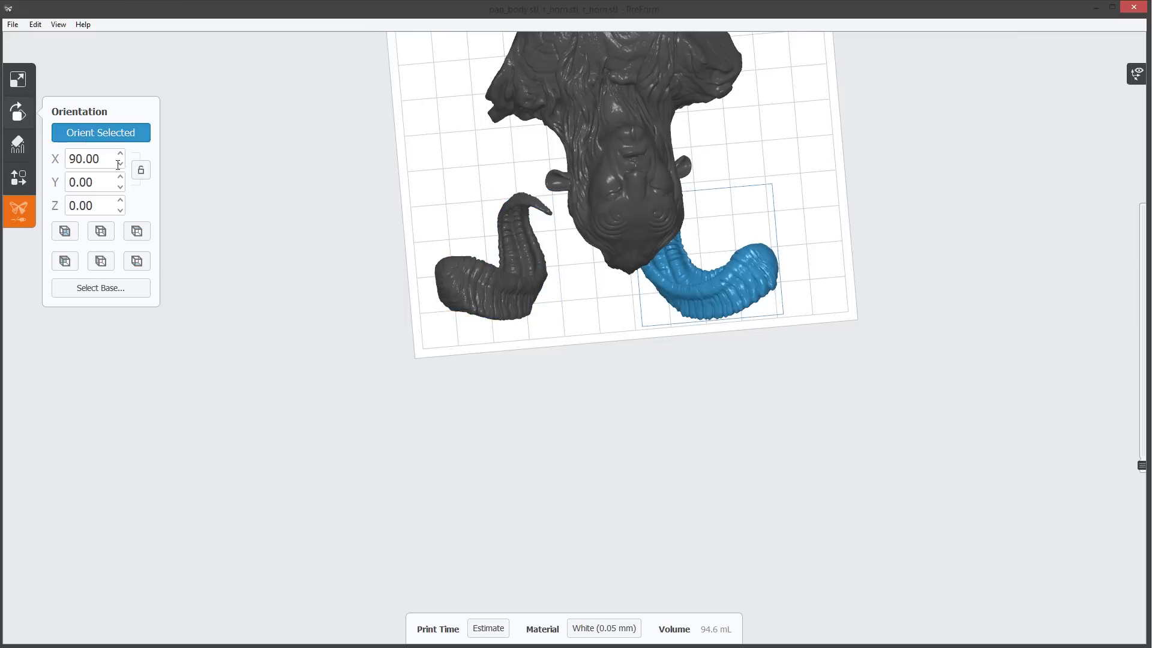
click(114, 131)
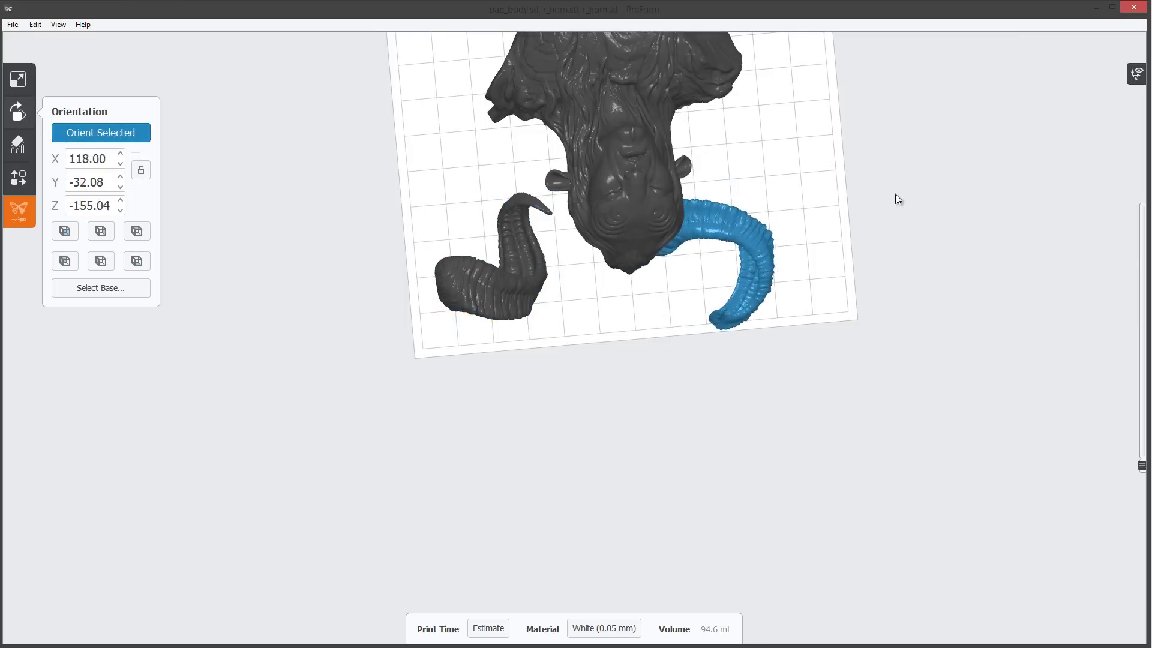
right_drag(849, 264, 756, 201)
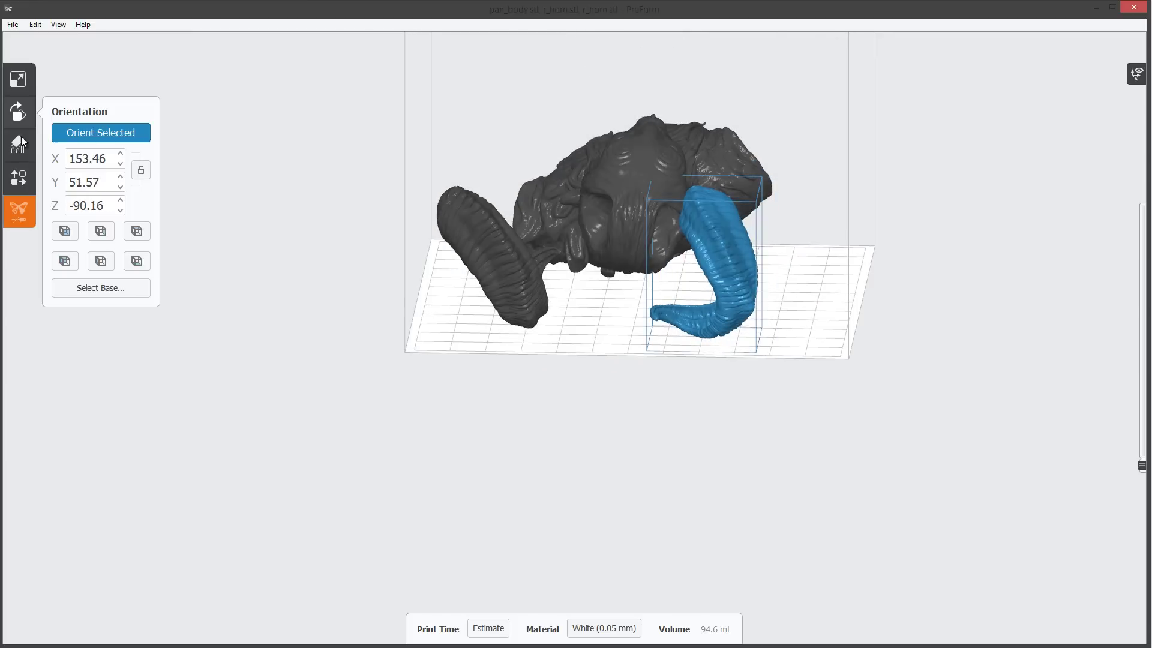
Move the horns to opposite sides of the head, with the reoriented horn in the free corner of the platform.
click(538, 300)
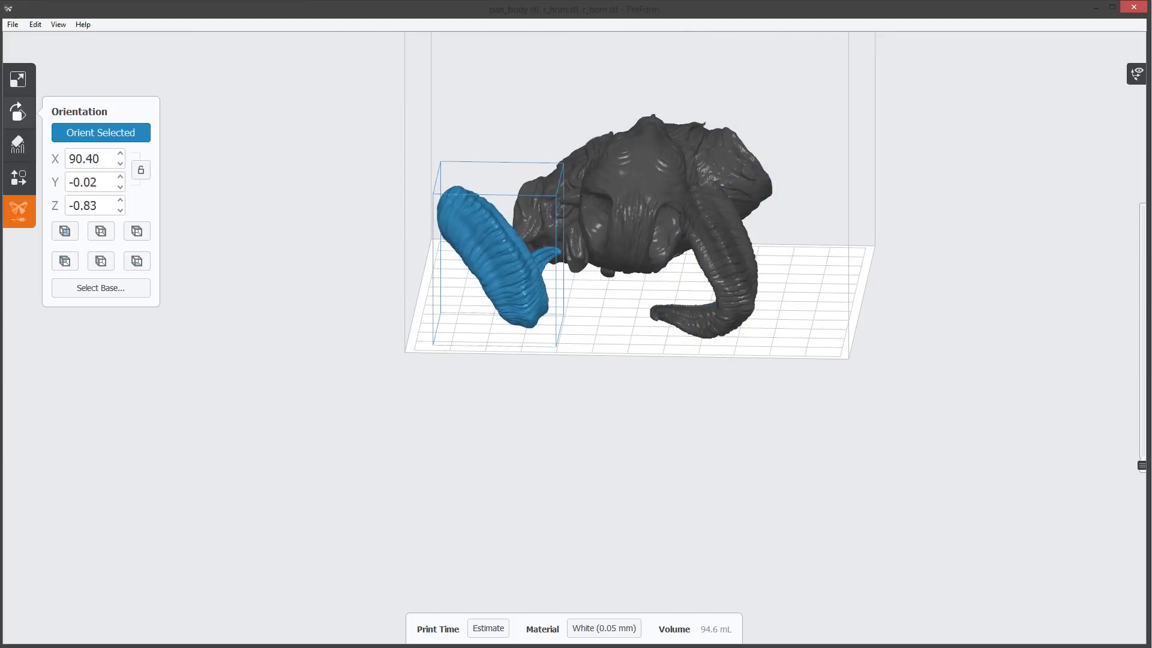
click(18, 186)
drag(521, 313, 650, 146)
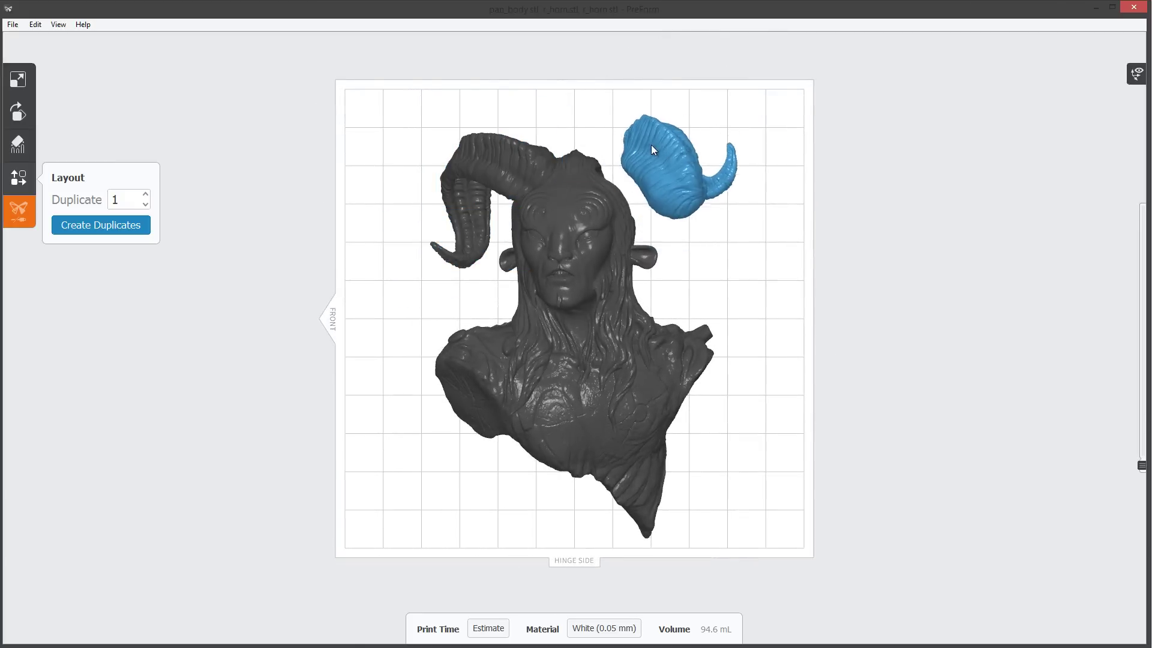
Lock the X and Y rotation, turn the reoriented horn about Z, and rotate the body to Z -9.00.
click(19, 112)
click(141, 170)
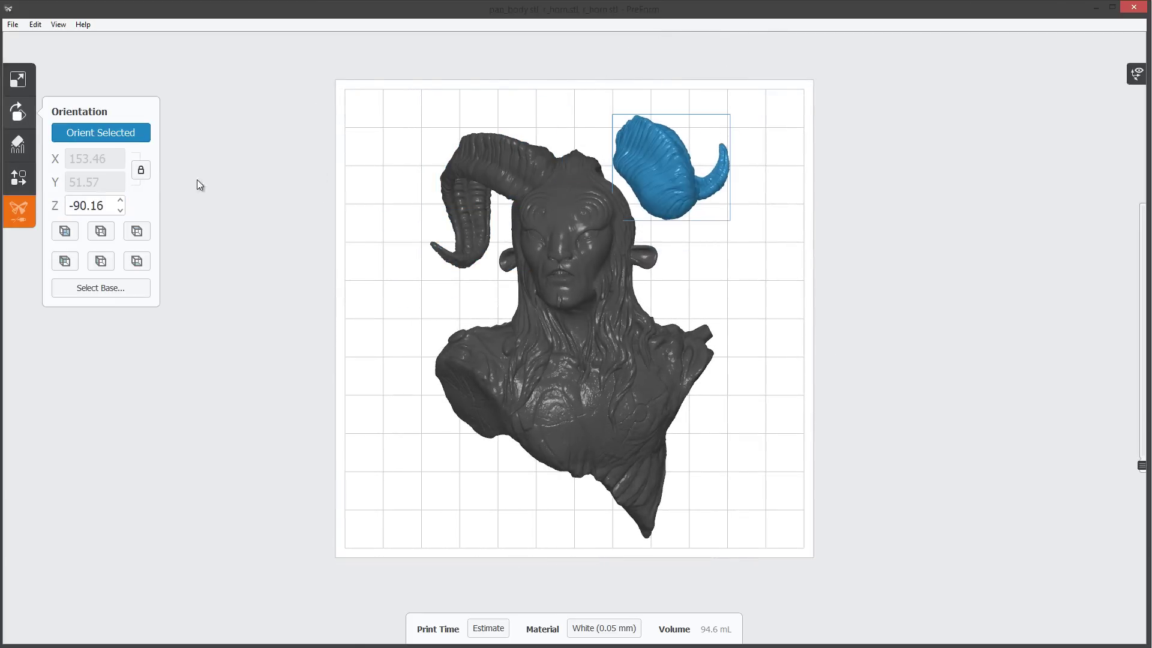
drag(650, 144, 696, 174)
click(557, 240)
drag(624, 204, 694, 268)
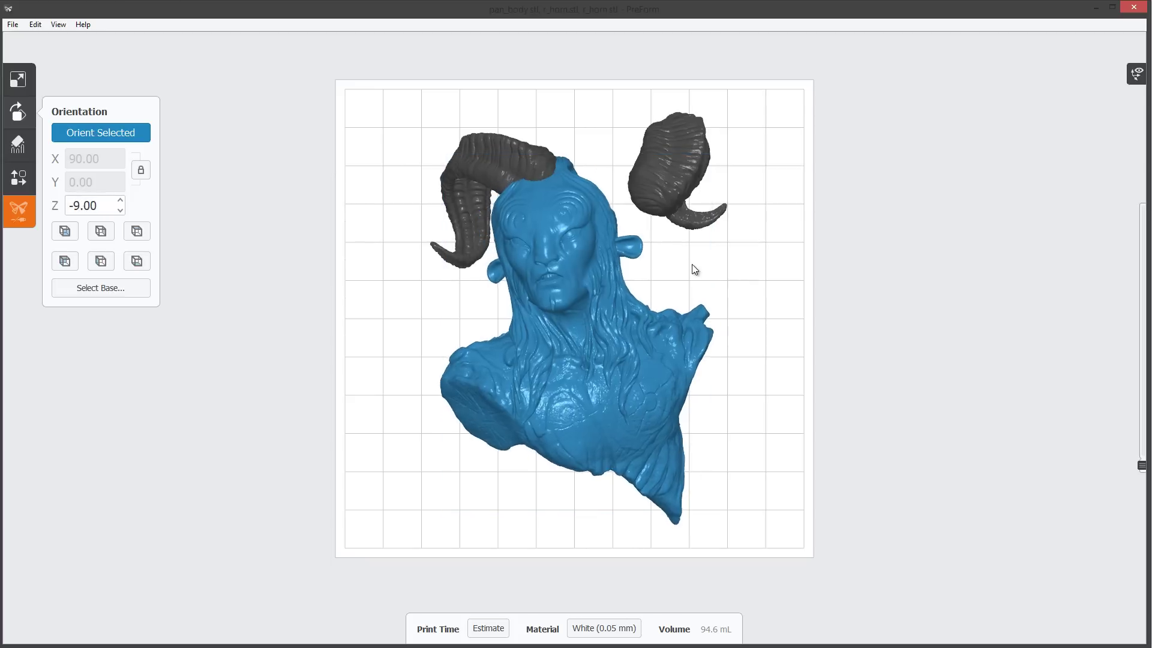
Rotate the reoriented horn about Z to 9.36 beside the head and check its placement on the platform.
drag(672, 156, 690, 168)
drag(445, 153, 646, 178)
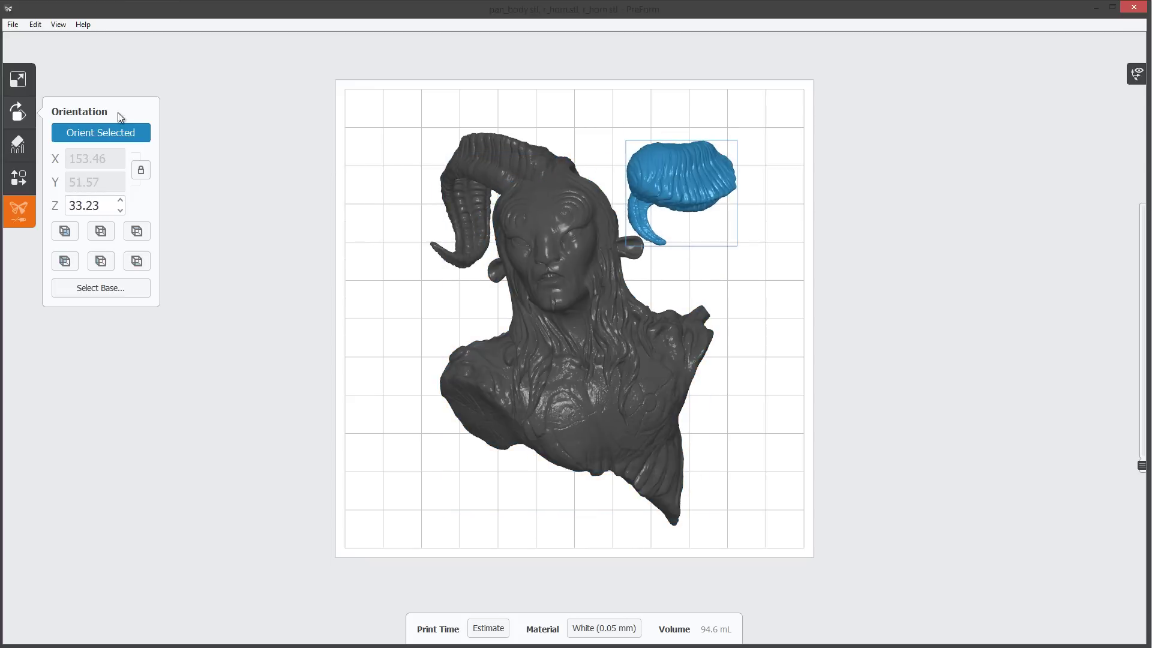
right_drag(300, 299, 800, 355)
scroll(799, 352, down, 1)
middle_drag(812, 155, 887, 119)
drag(768, 322, 967, 362)
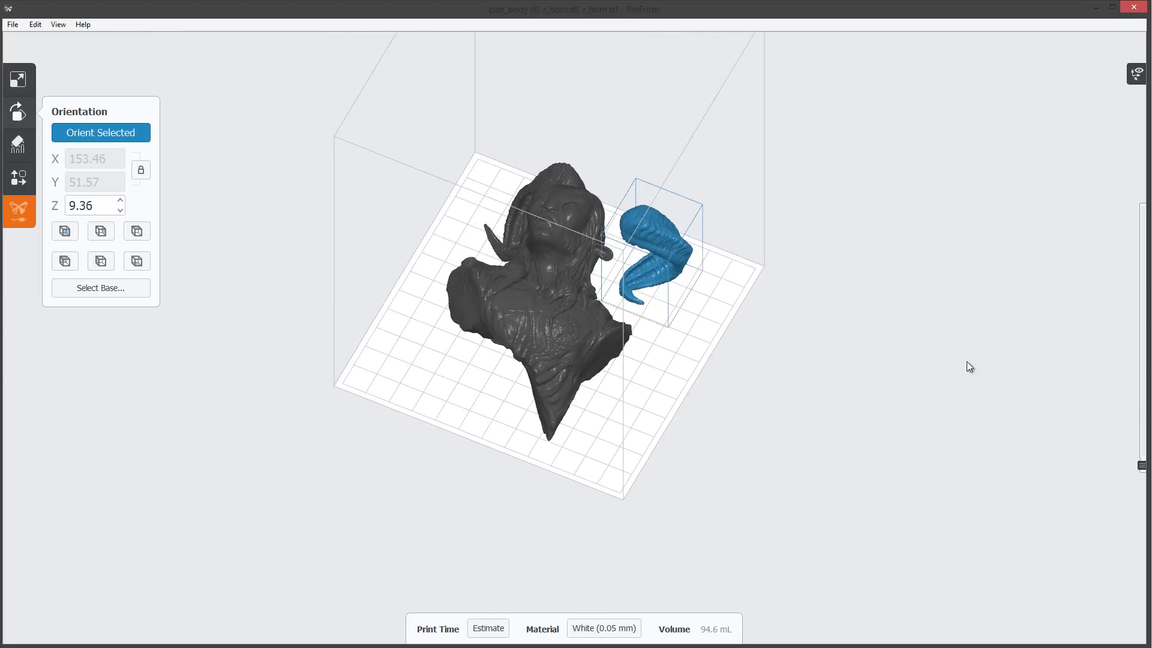
right_drag(877, 384, 788, 371)
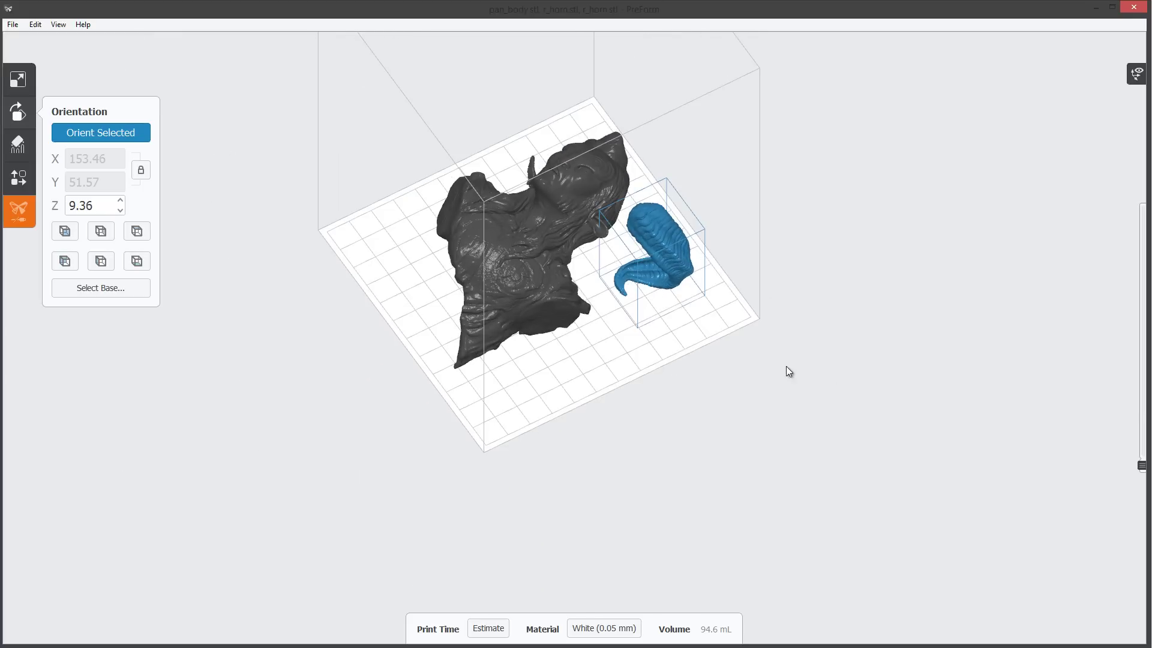
Switch to ZBrush, append a PolyMesh3D star as a subtool, and import r_horn.stl into it.
click(1097, 7)
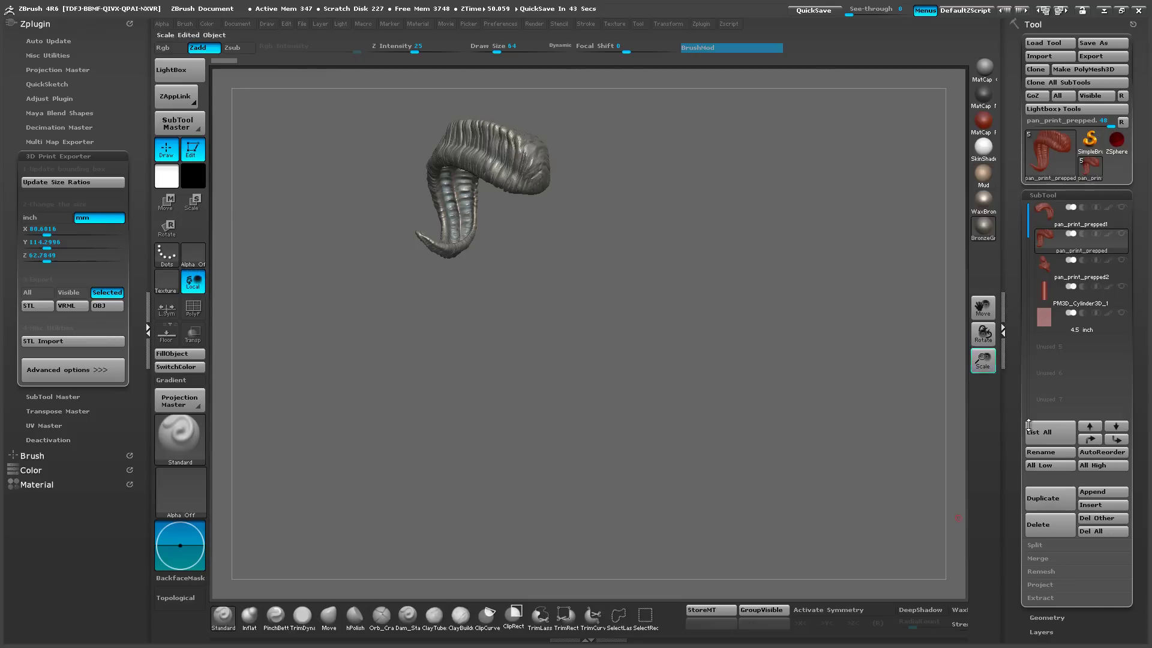
click(1106, 491)
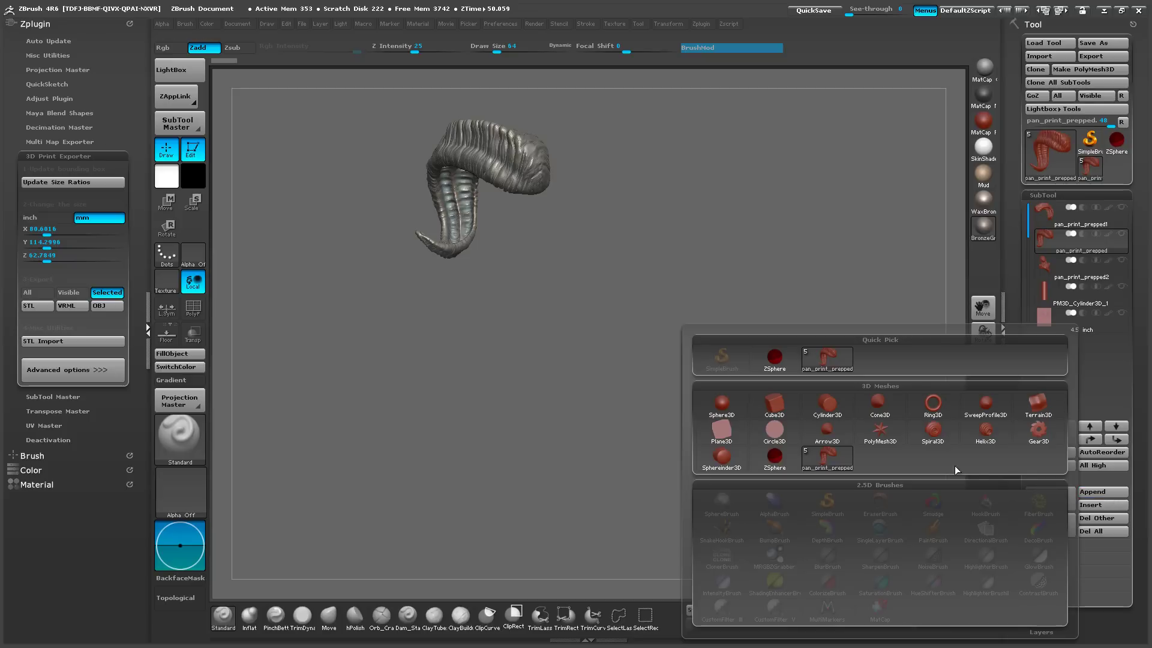
click(886, 433)
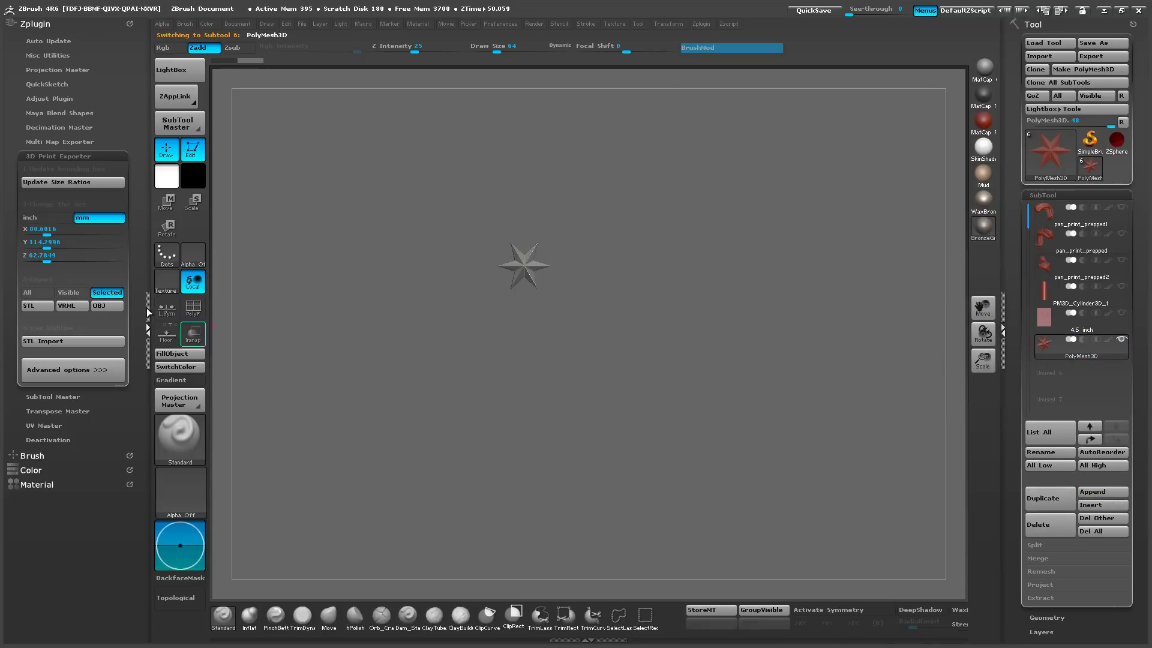
click(54, 341)
double_click(189, 89)
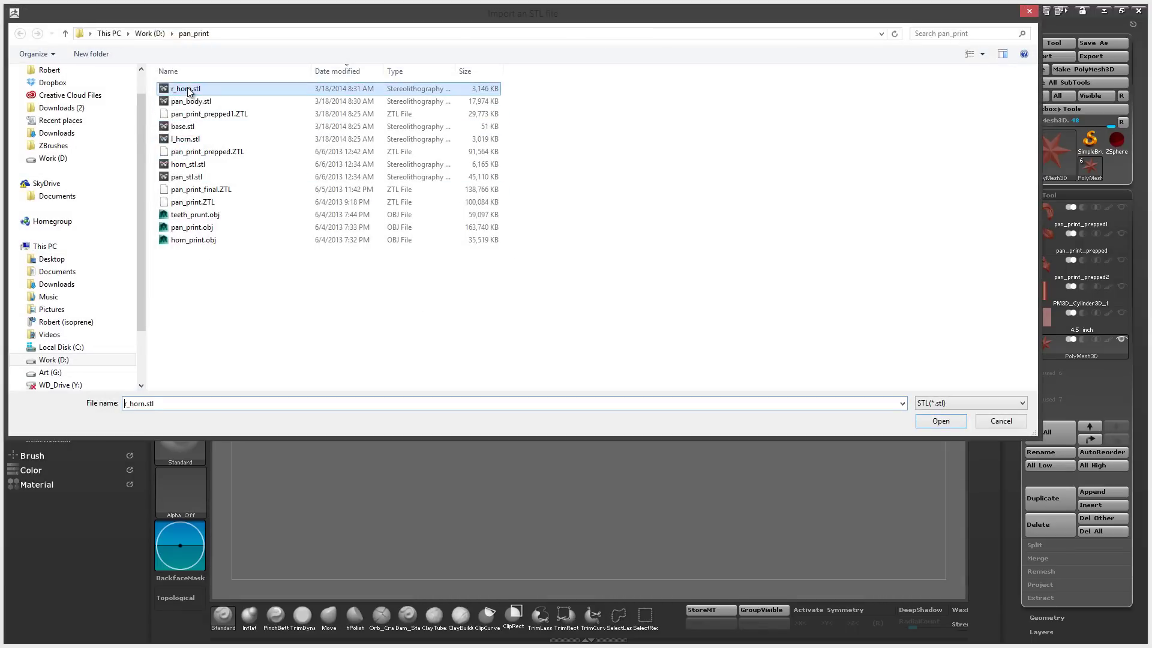